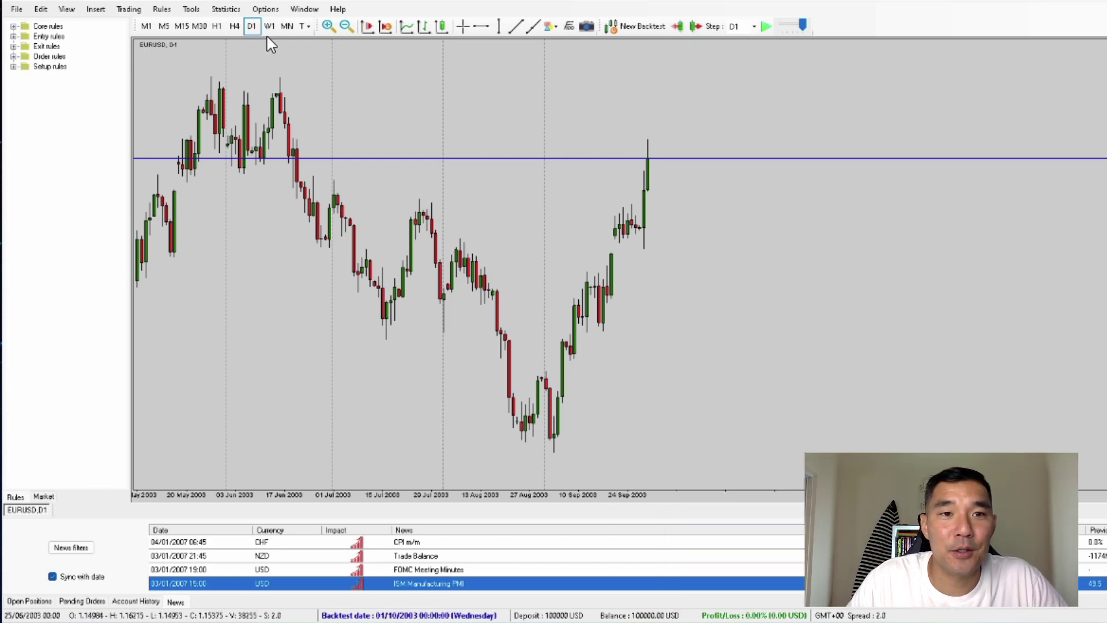
Open the Statistics Center and reposition its window over the chart
click(227, 9)
click(245, 26)
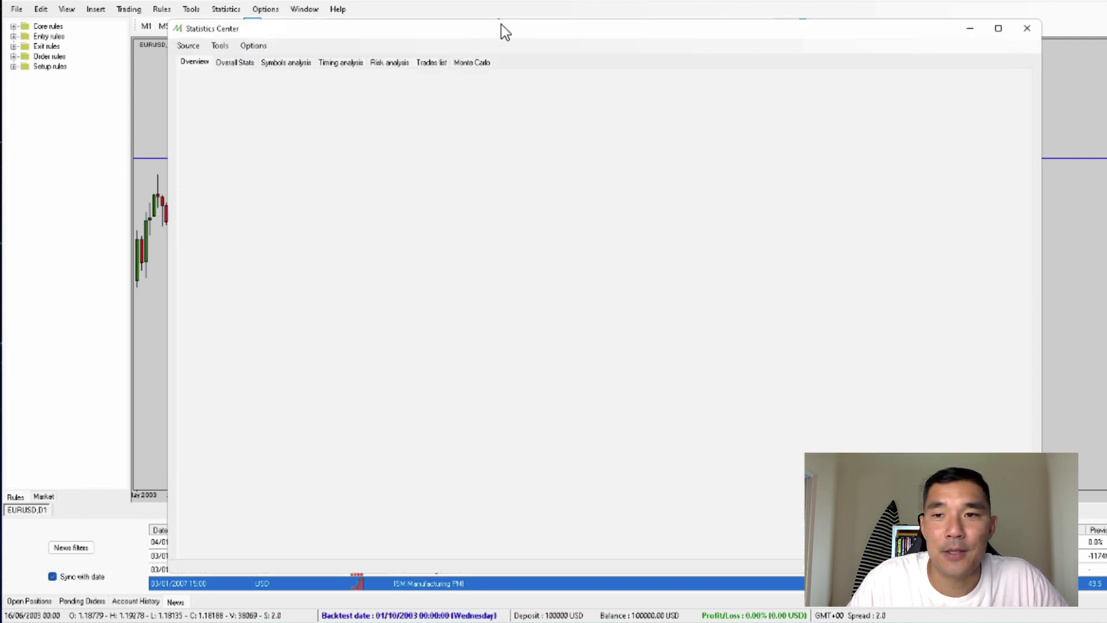
drag(501, 32, 555, 6)
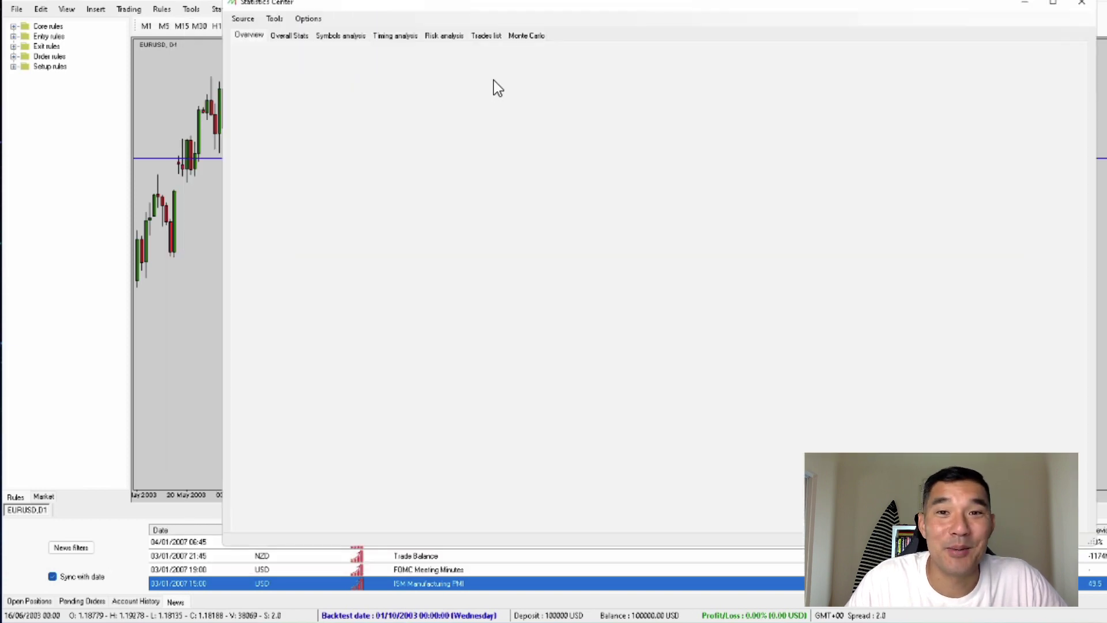
Load the statistics file Connors RSI 2-10 USDCAD D.sta from the Connors RSI 2-10 folder
click(242, 19)
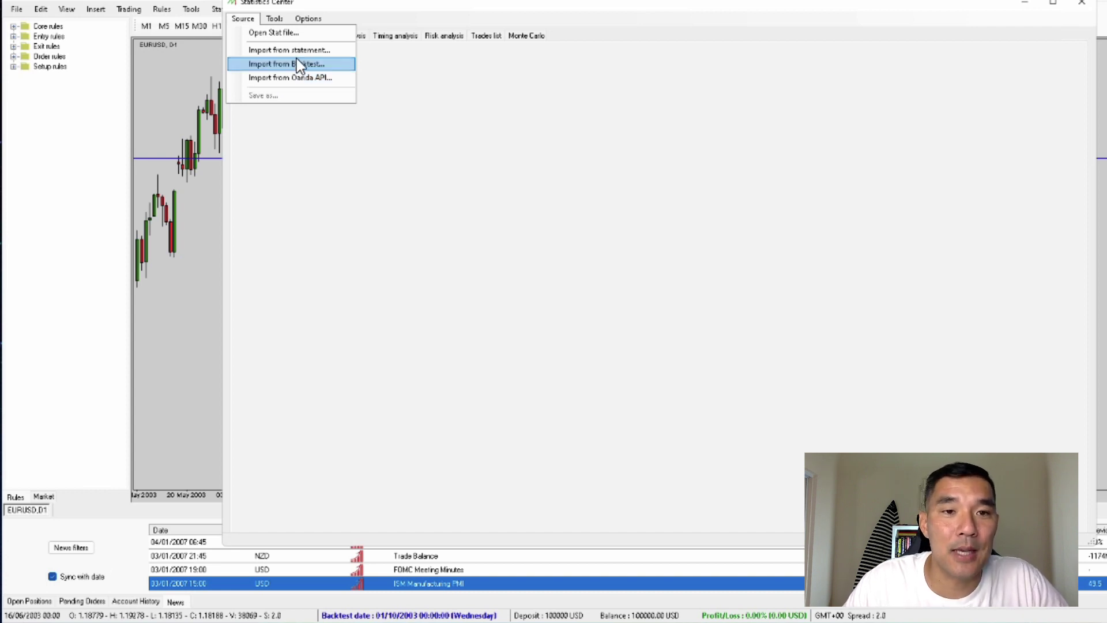
click(299, 34)
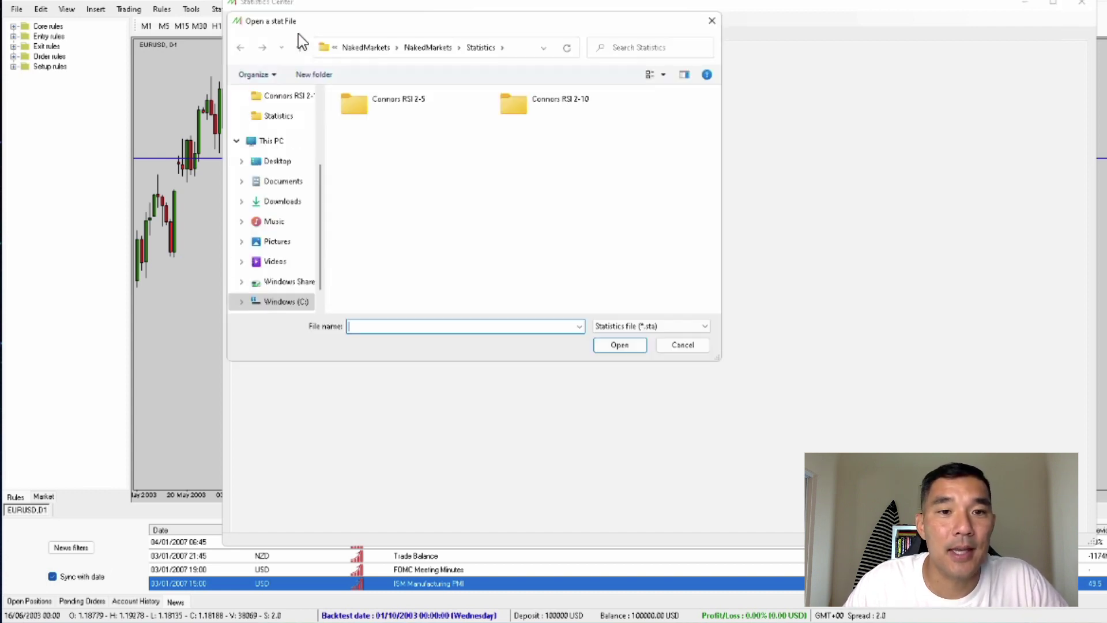
double_click(518, 105)
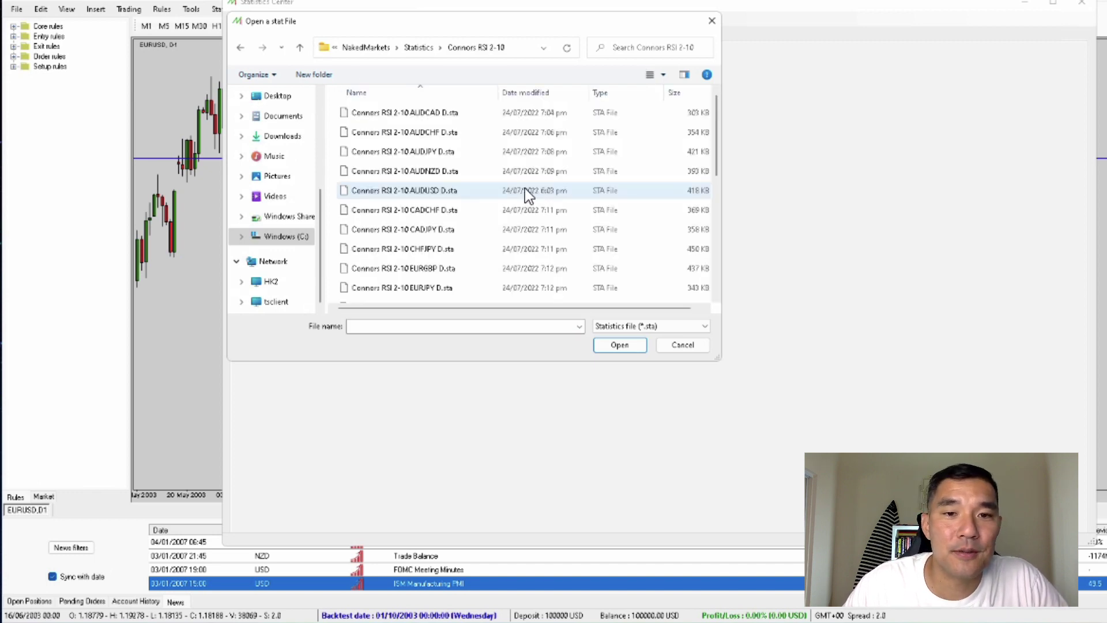
scroll(527, 195, down, 4)
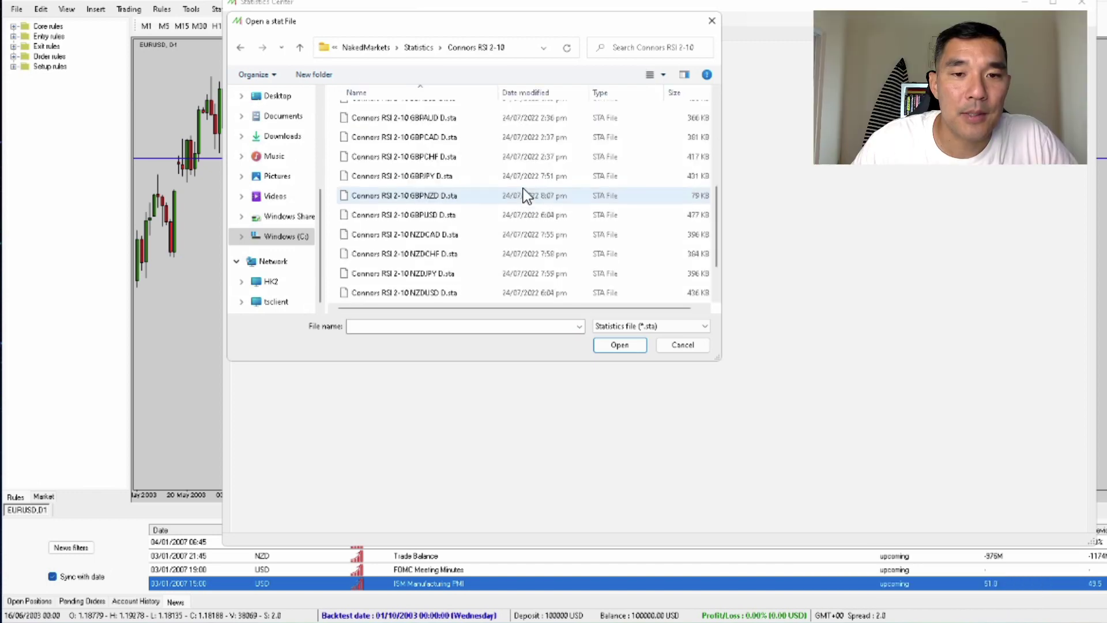
scroll(526, 194, down, 1)
scroll(526, 194, up, 1)
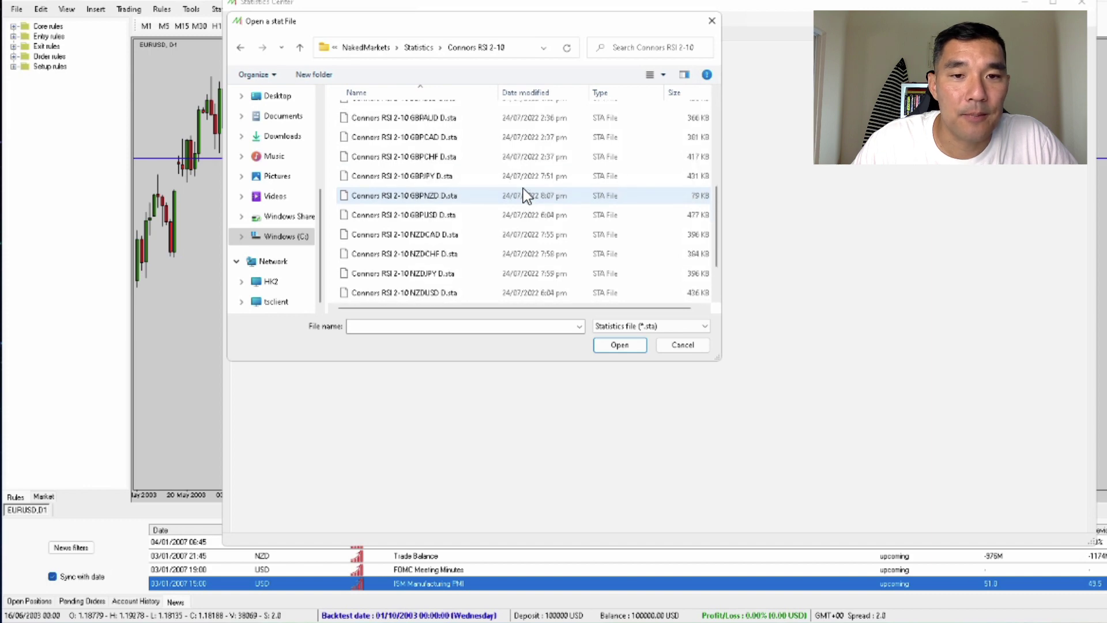
scroll(527, 194, down, 3)
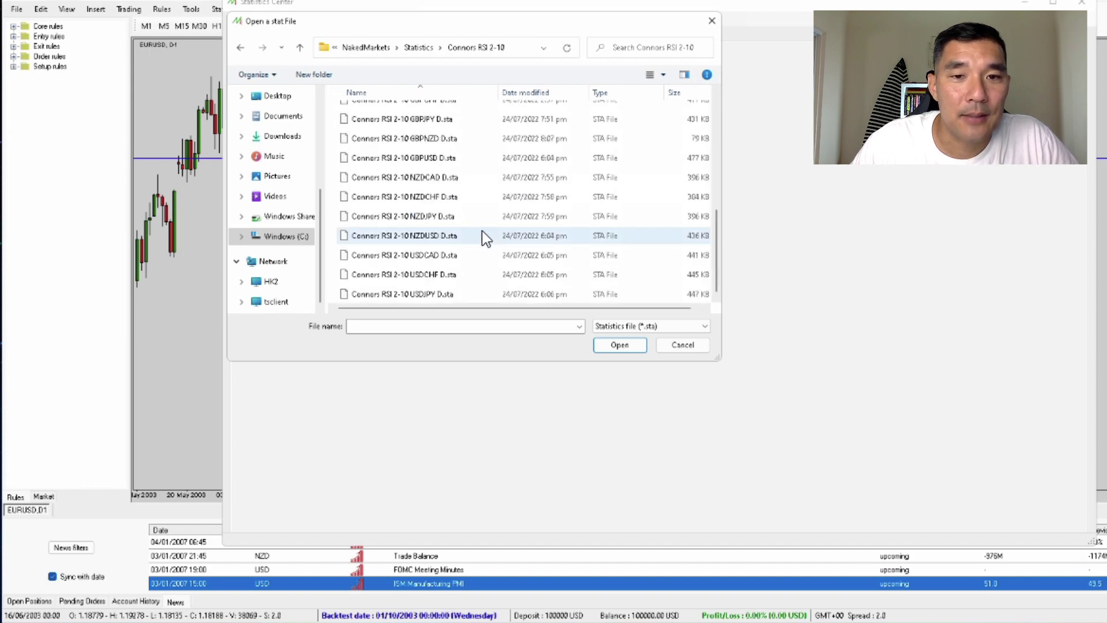
double_click(448, 253)
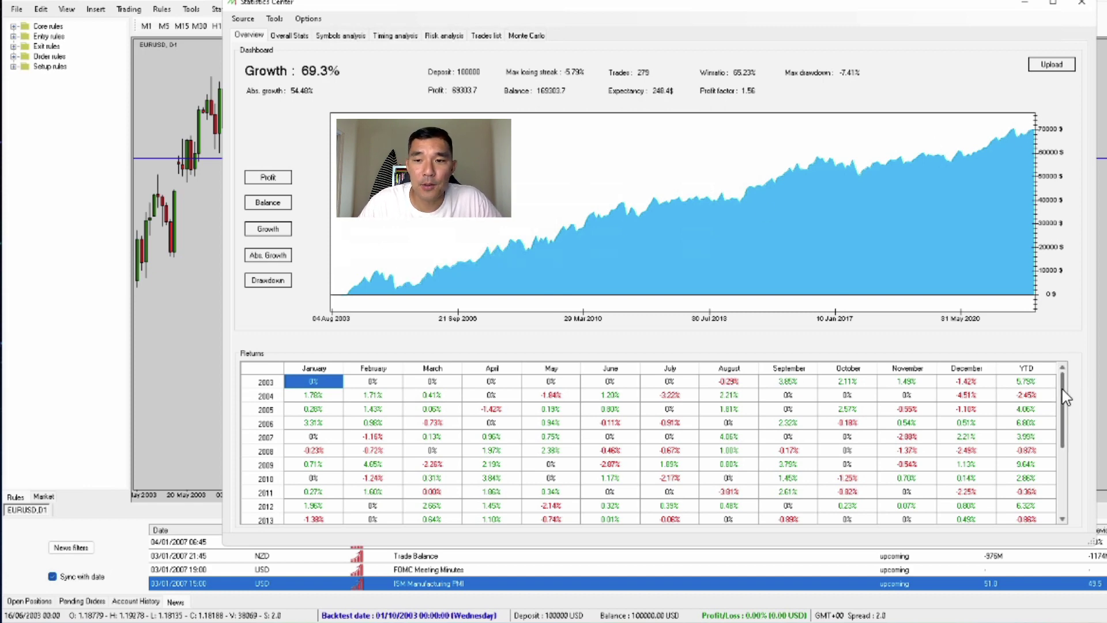
Examine the yearly returns through 2022 and the balance, growth, absolute growth and drawdown charts in the overview
drag(1064, 391, 1062, 453)
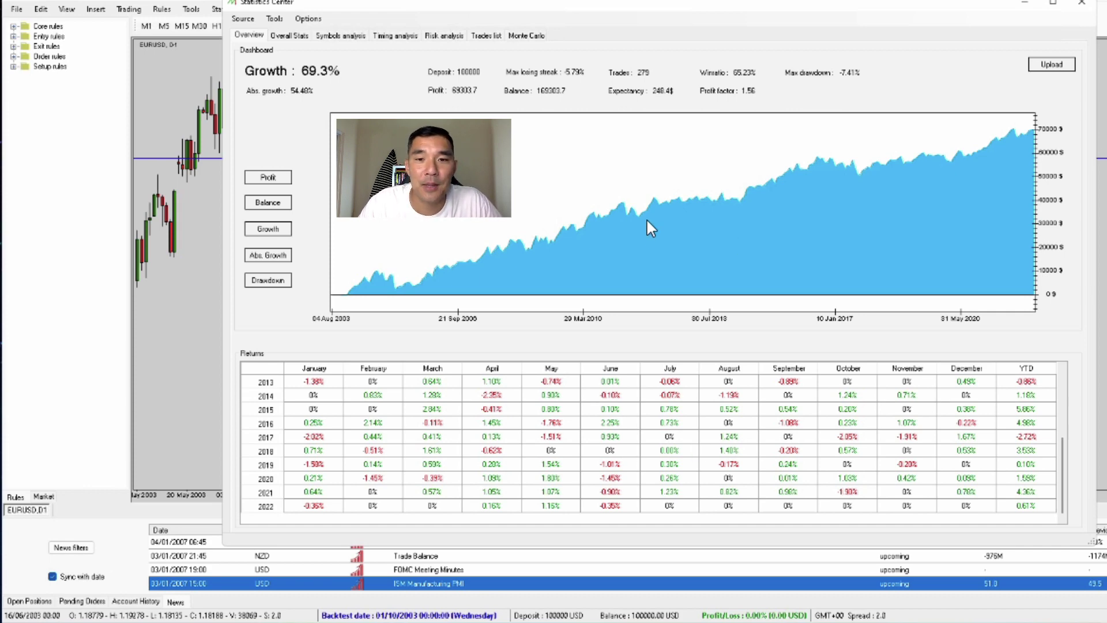
click(272, 203)
click(273, 231)
click(276, 252)
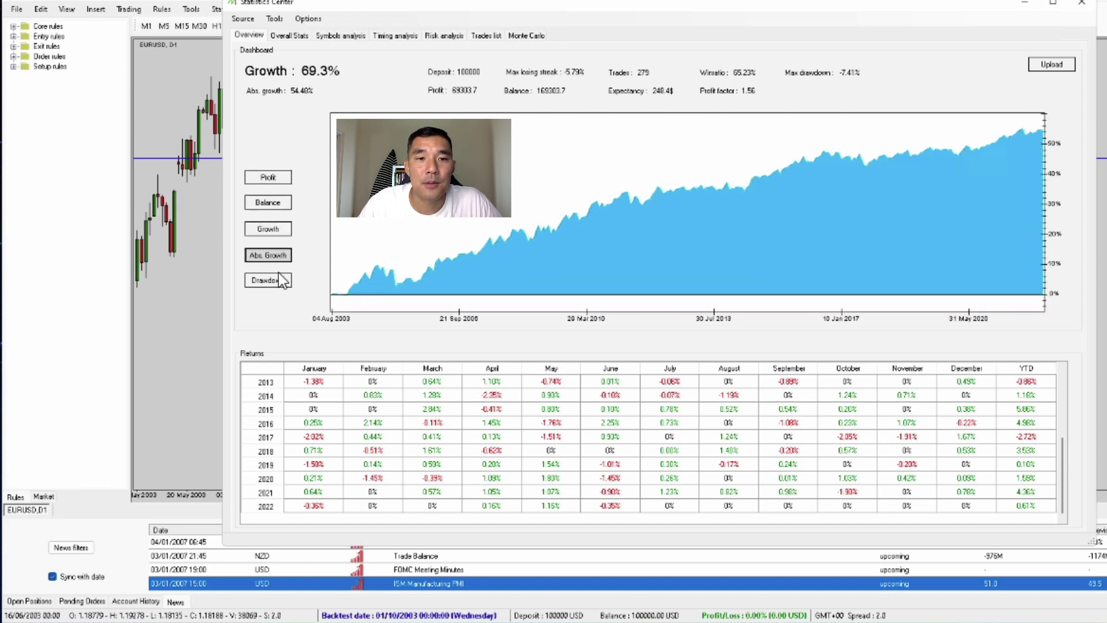
click(280, 280)
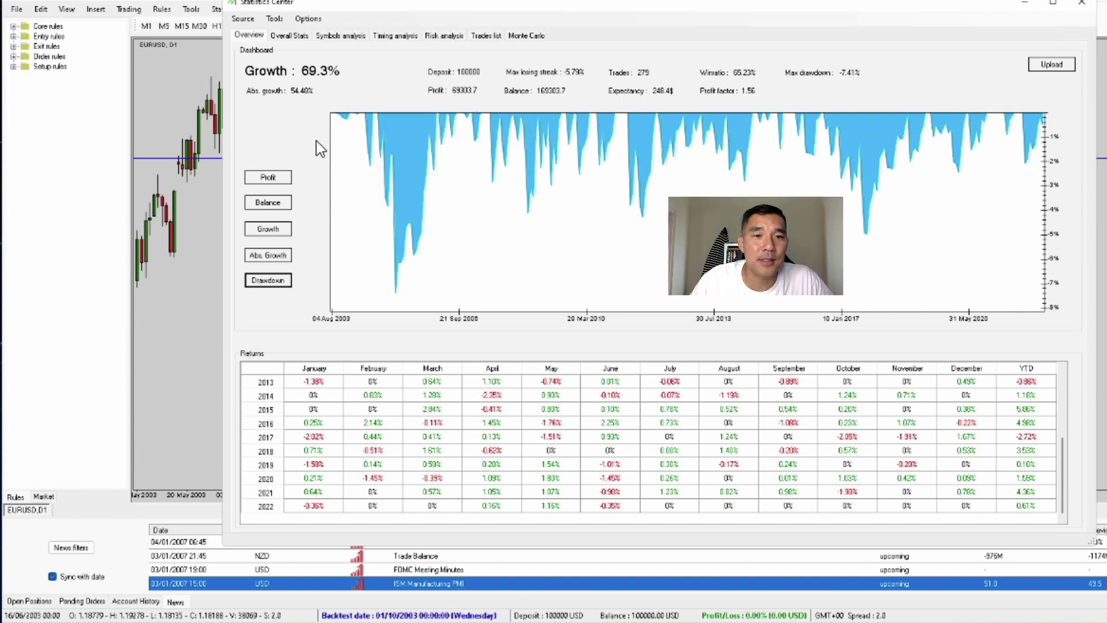
Review the overall, symbol and timing statistics of the USDCAD results, including the hourly, daily, monthly and duration charts
click(290, 38)
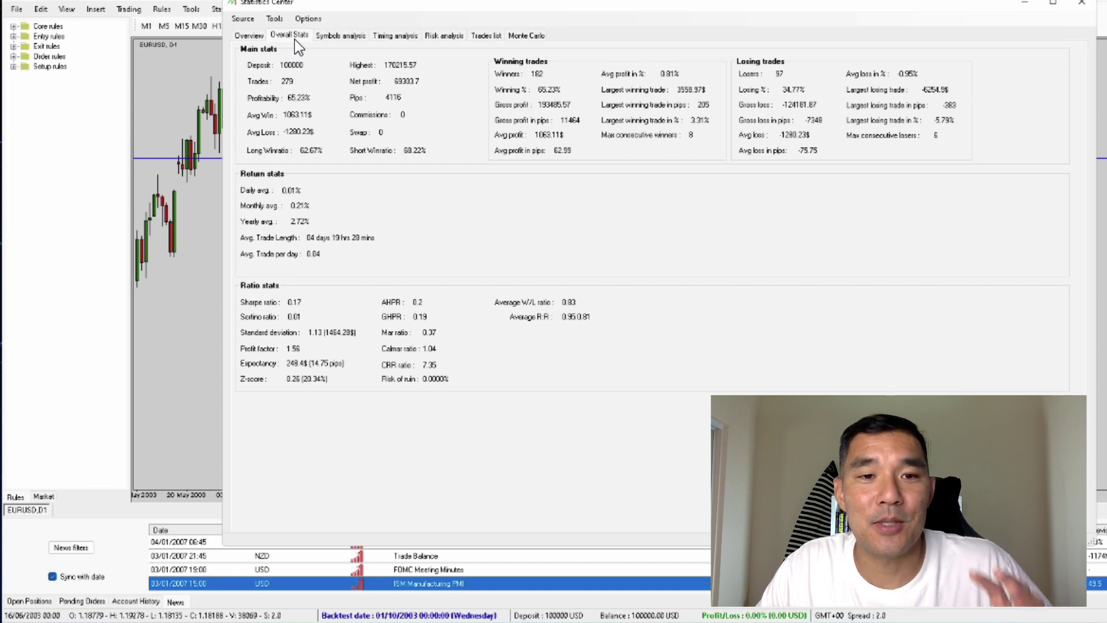
click(343, 37)
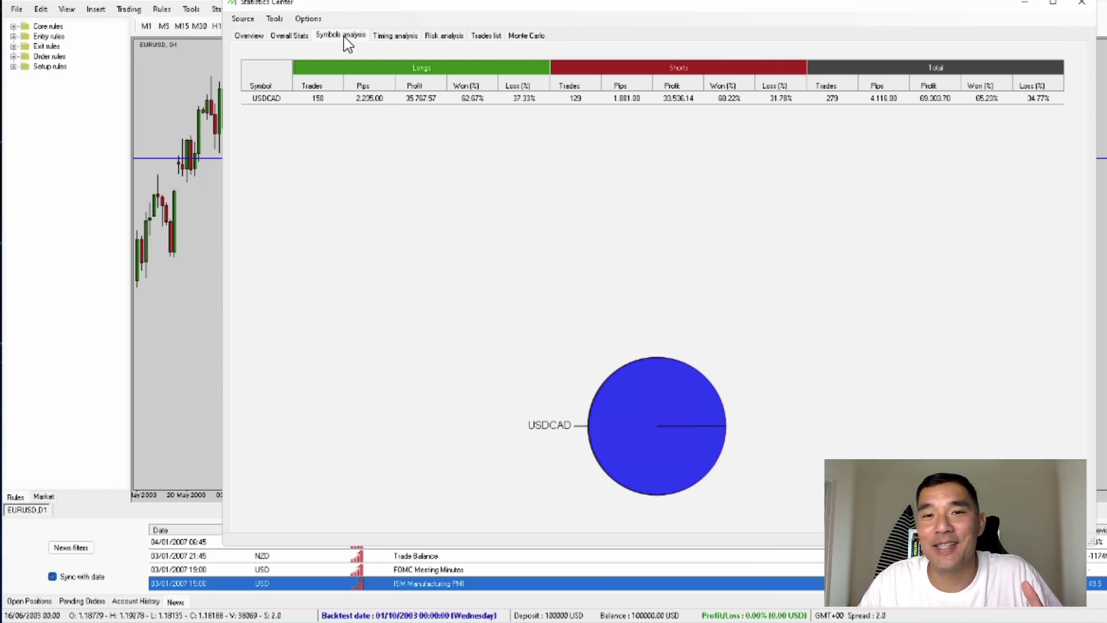
click(399, 37)
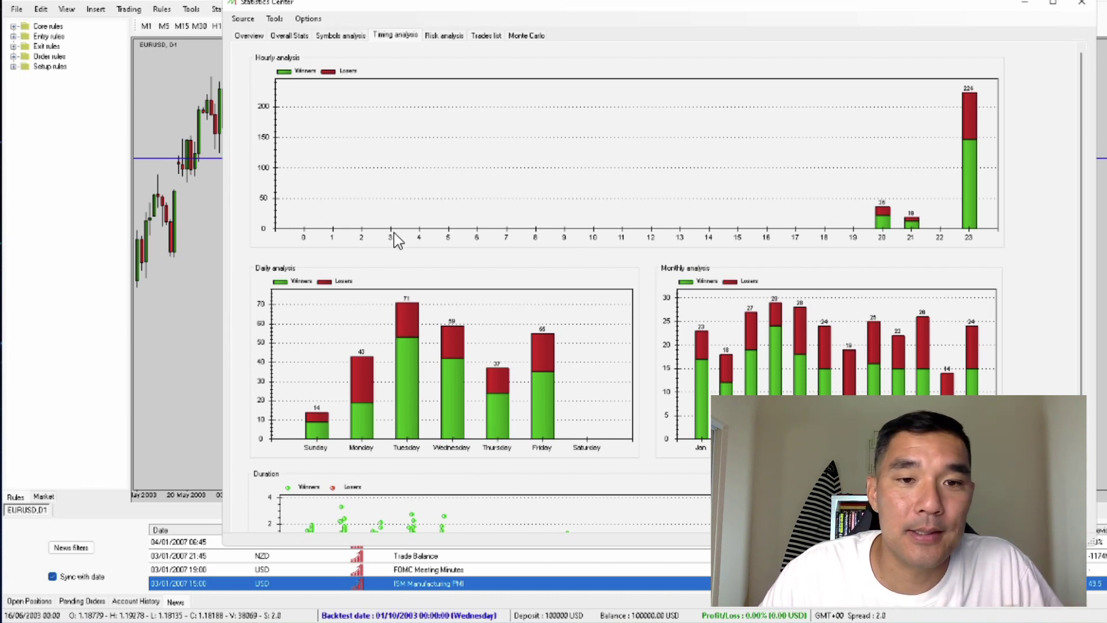
scroll(634, 266, down, 3)
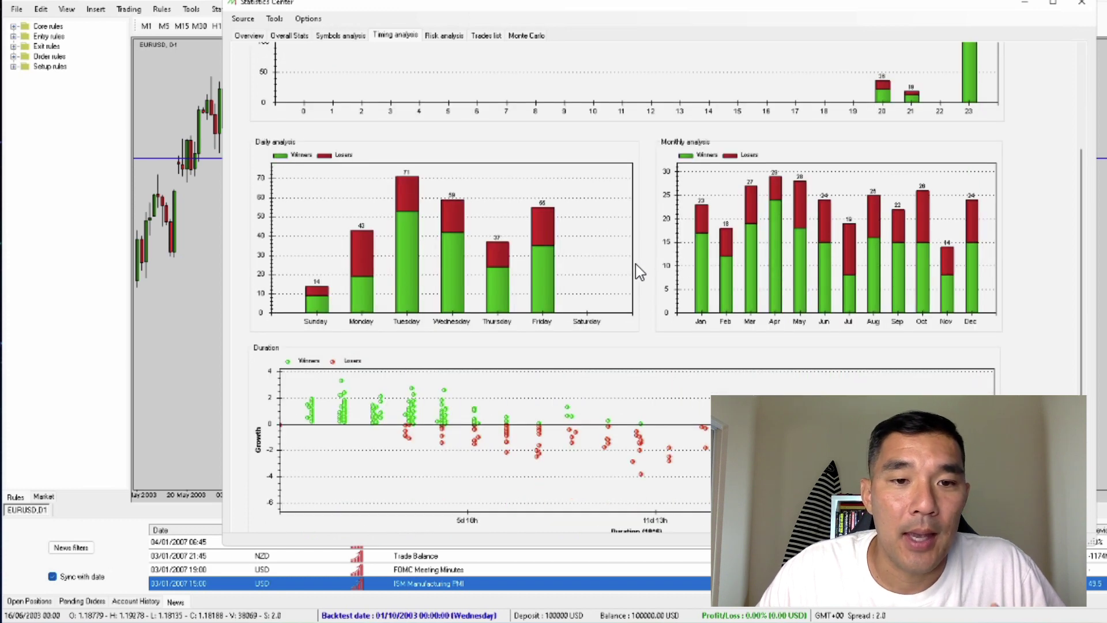
scroll(639, 269, up, 3)
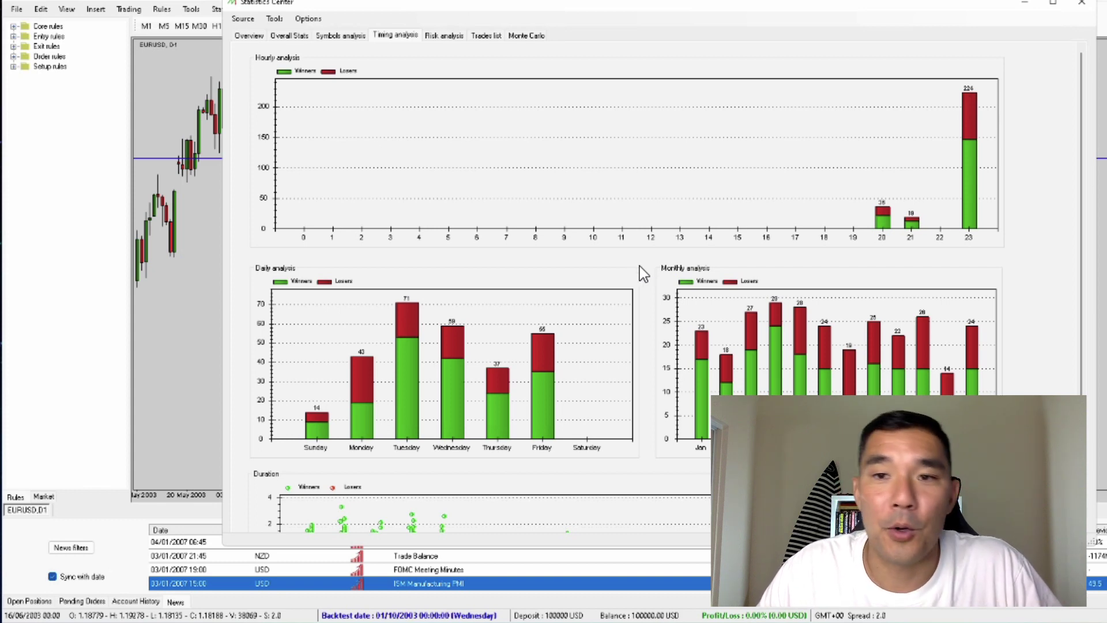
mouse_move(963, 151)
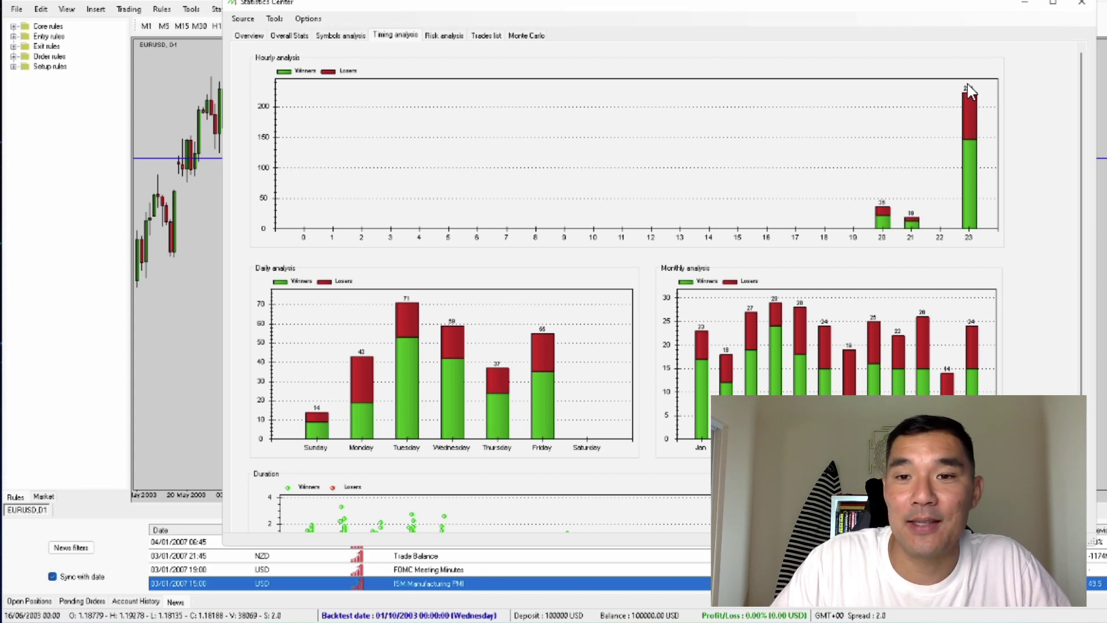
mouse_move(361, 431)
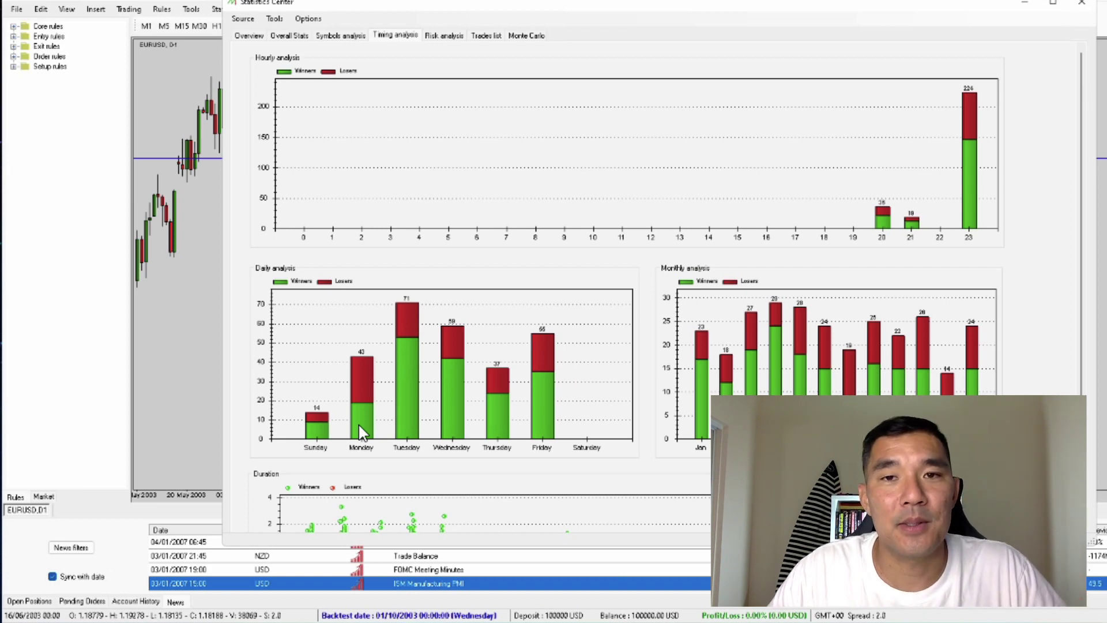
Check the risk-of-ruin analysis and read through the list of USDCAD trades
click(443, 36)
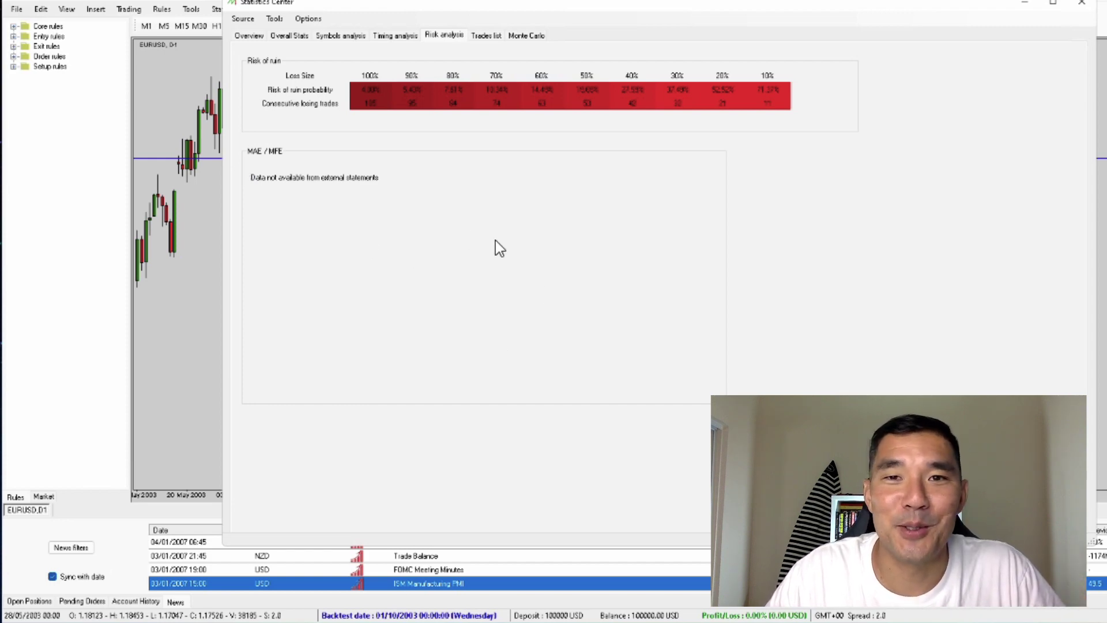
click(485, 36)
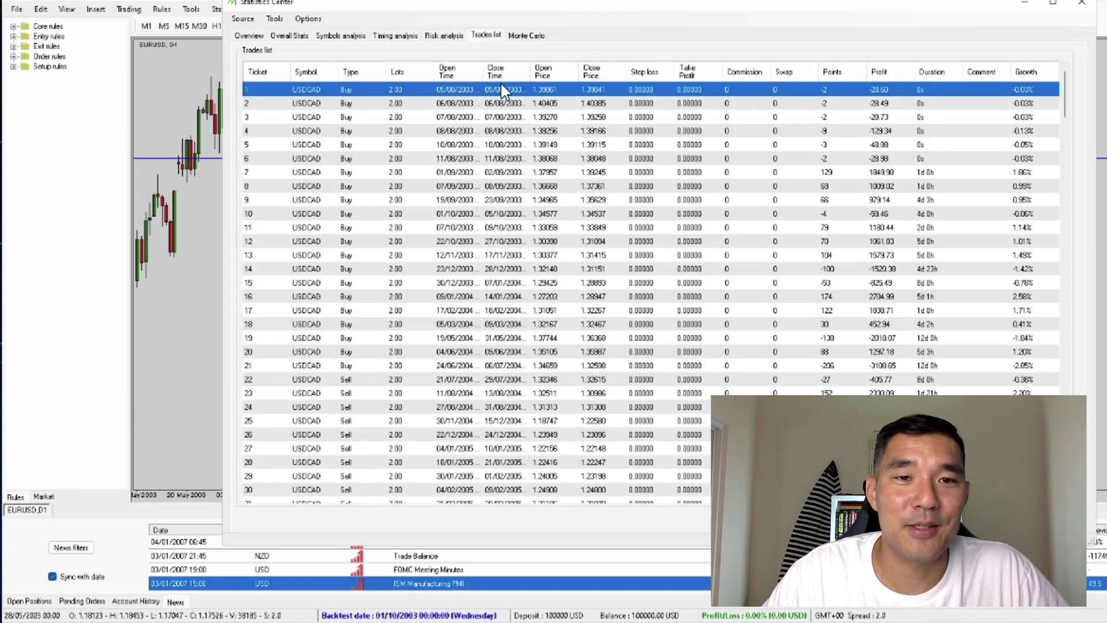
scroll(718, 276, down, 9)
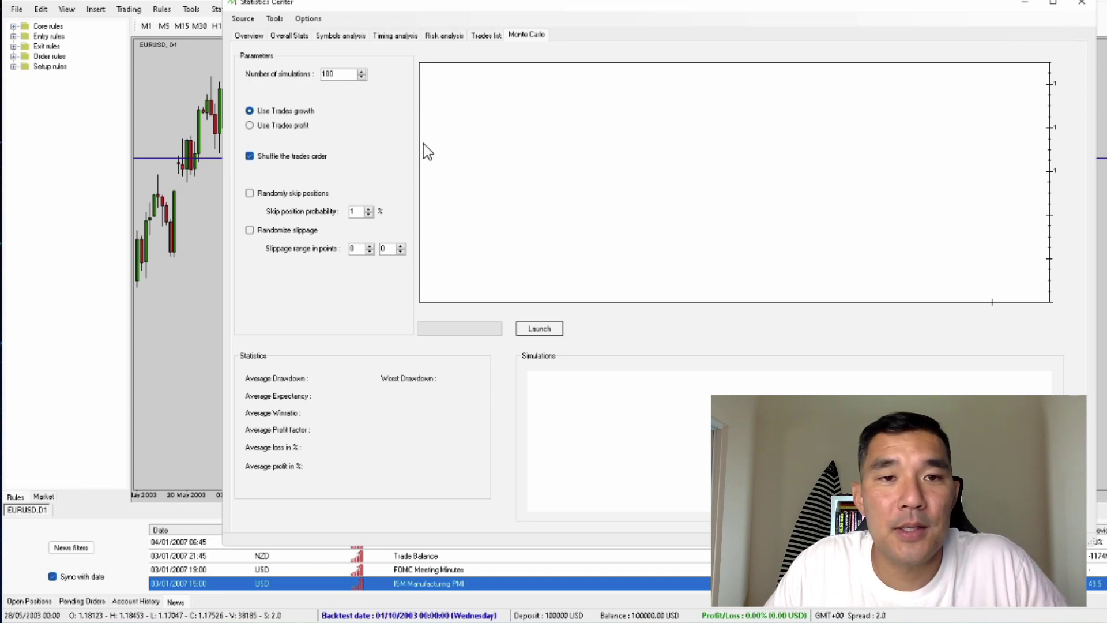
Run a Monte Carlo analysis with 1000 simulations, review its results and close the Statistics Center
click(342, 74)
text(0)
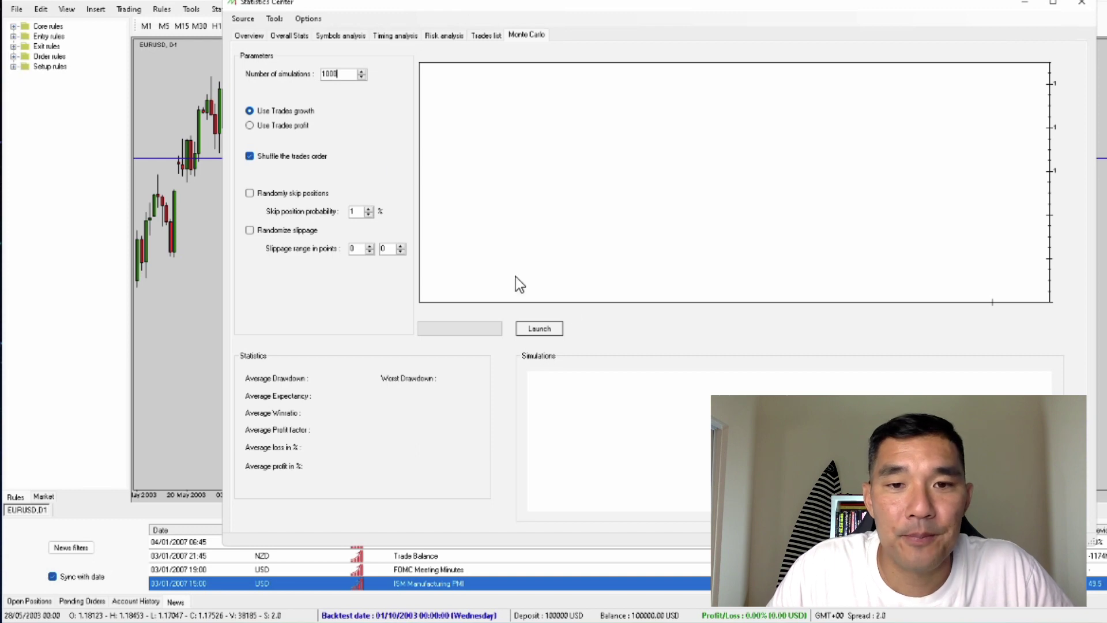
click(550, 325)
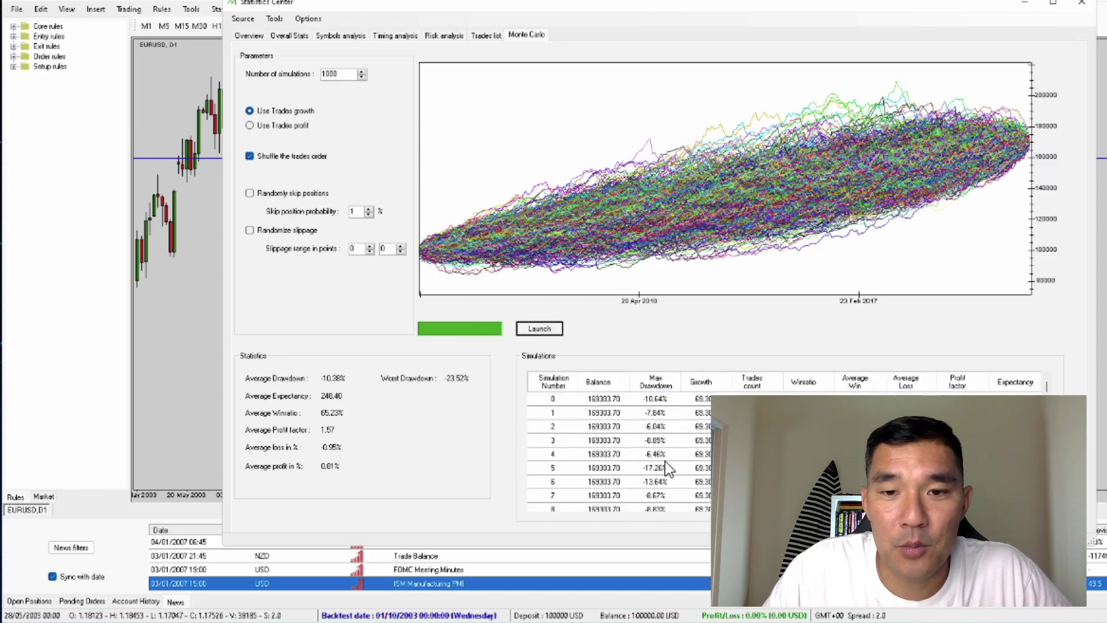
scroll(620, 450, down, 4)
scroll(620, 450, down, 10)
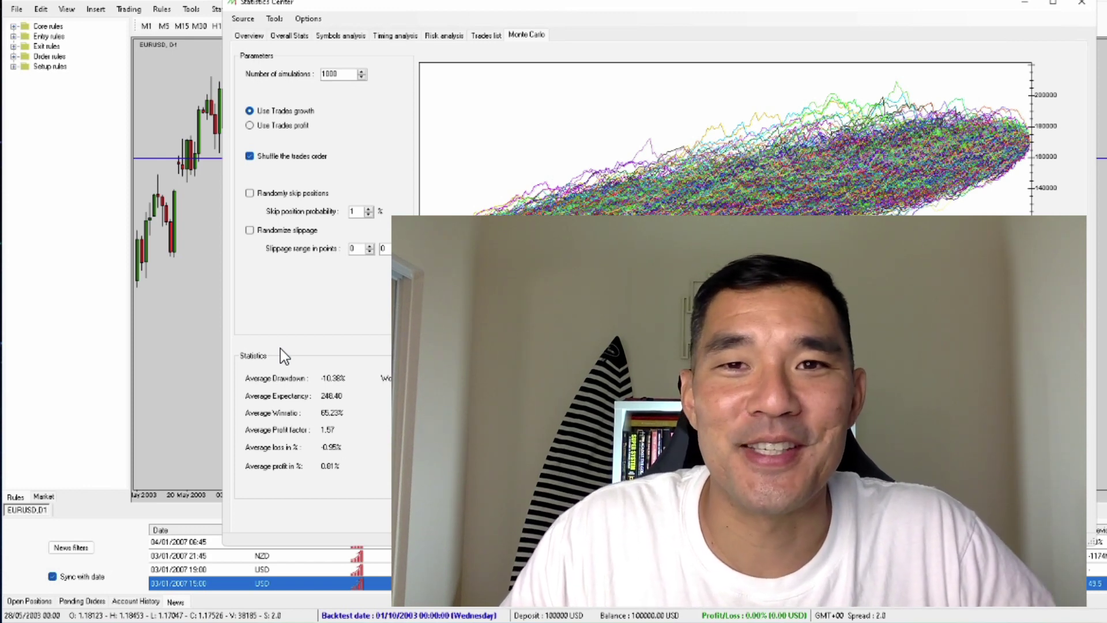
click(1082, 3)
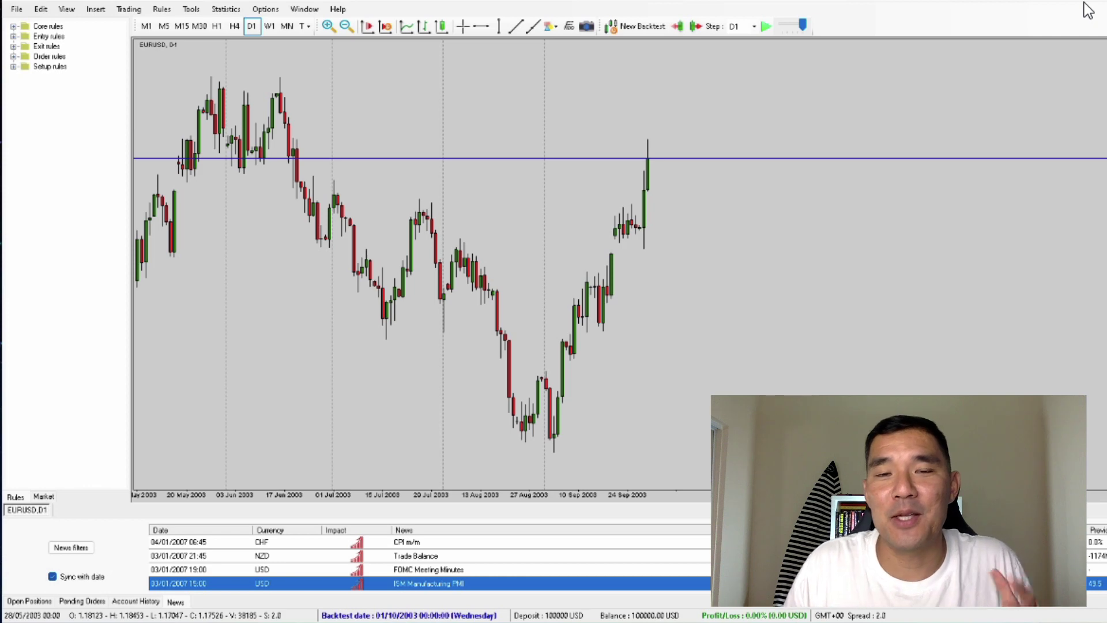
Play the EURUSD daily backtest forward and pause it at 13/11/2003
key(space)
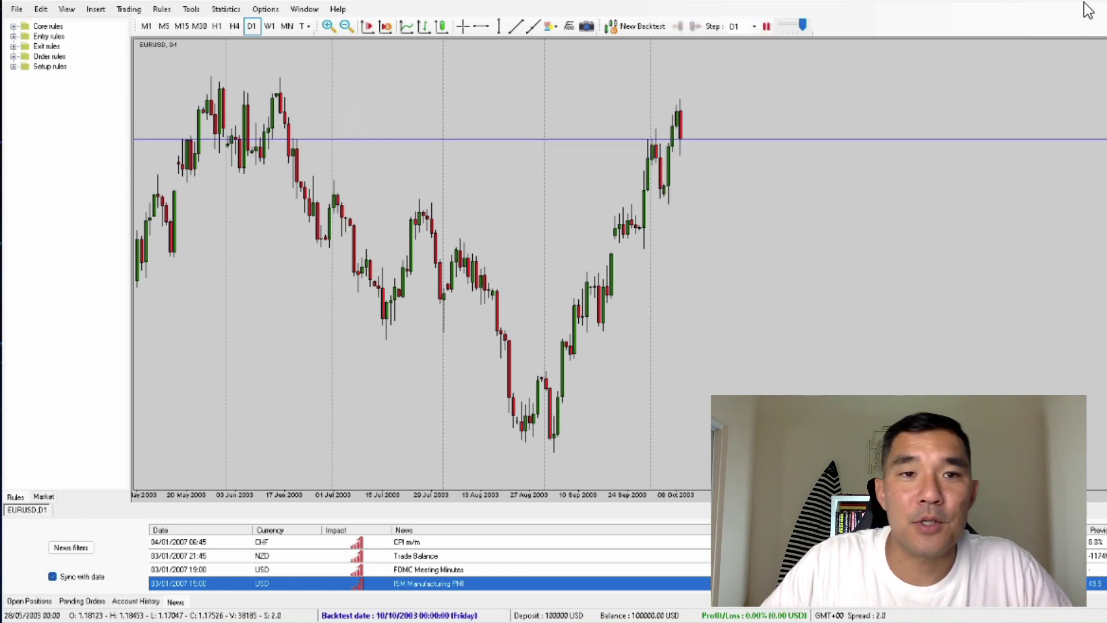
key(space)
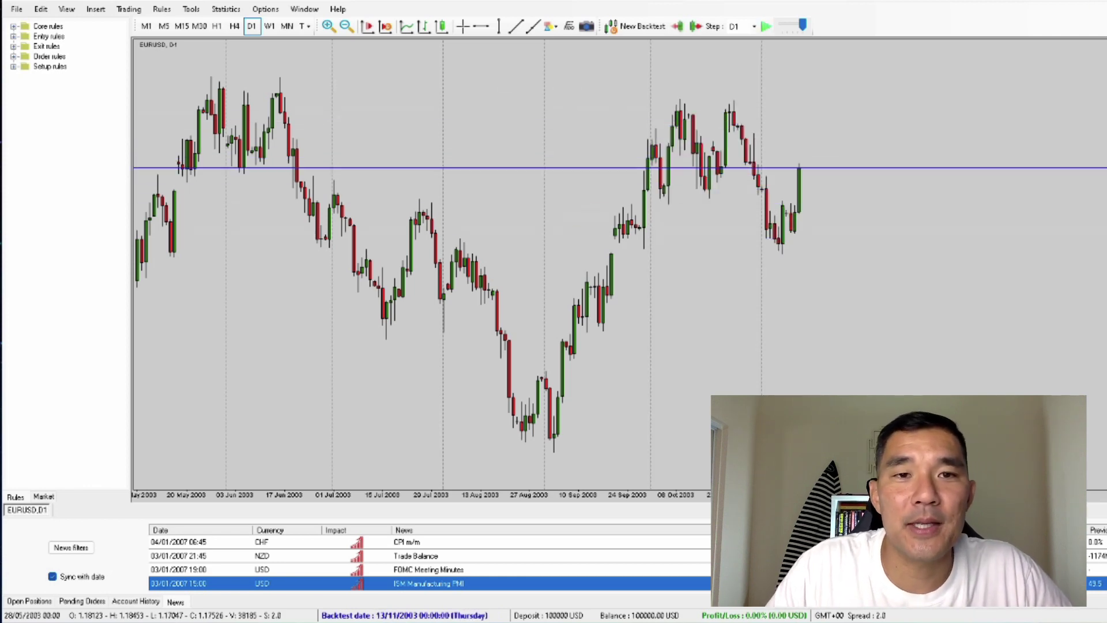
View the instant order settings for EURUSD and close the form without placing a trade
right_click(501, 133)
click(546, 143)
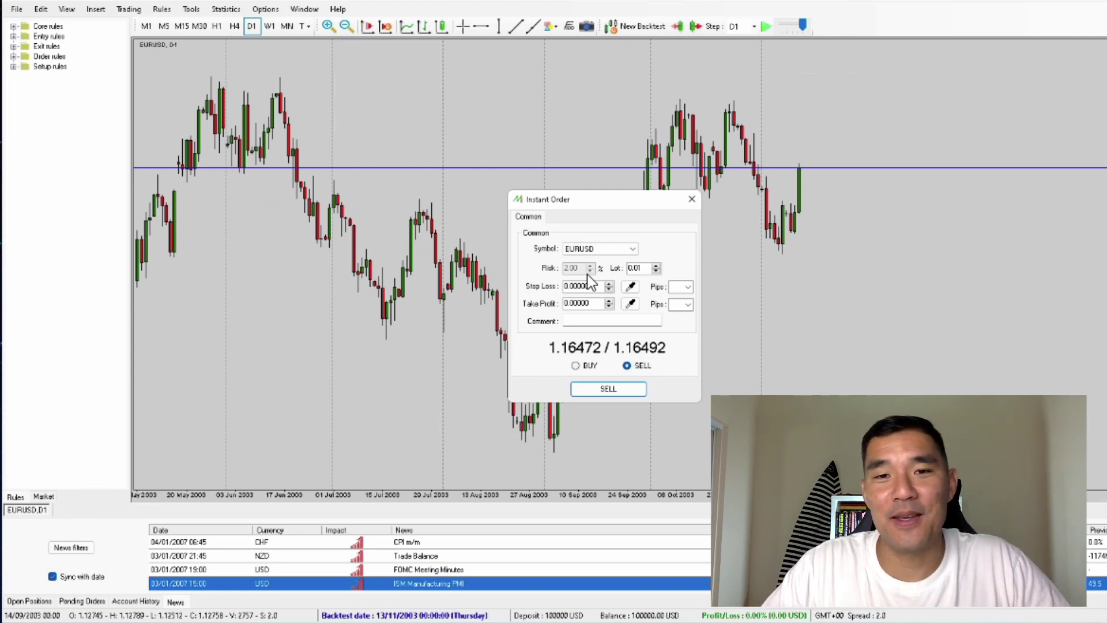
click(691, 199)
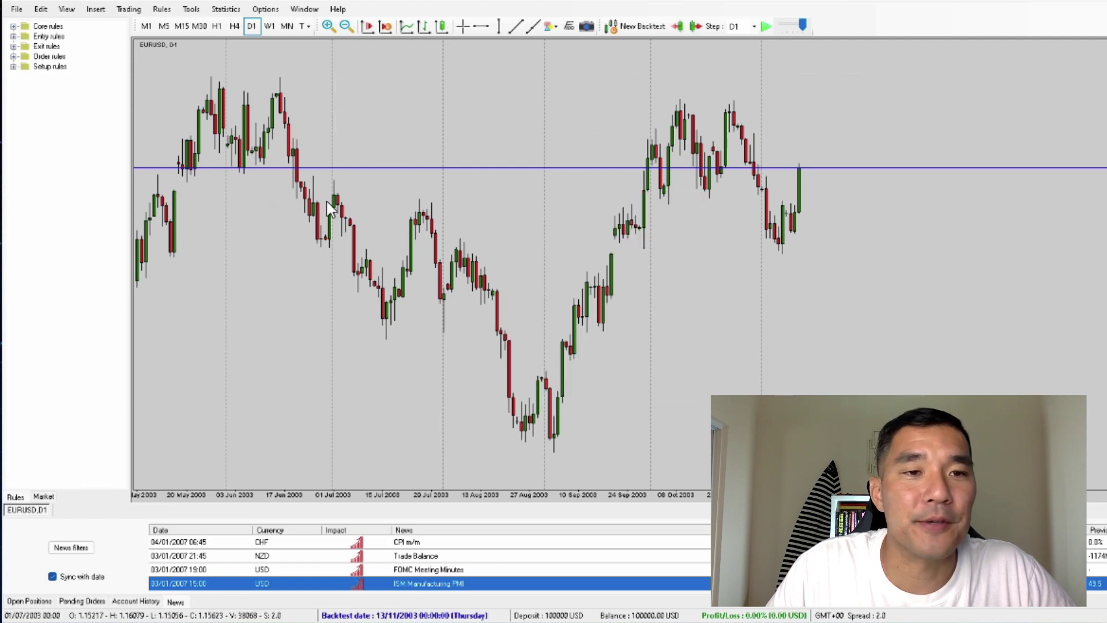
Expand the core, entry, exit, order and setup rule folders to show the saved rules
click(13, 37)
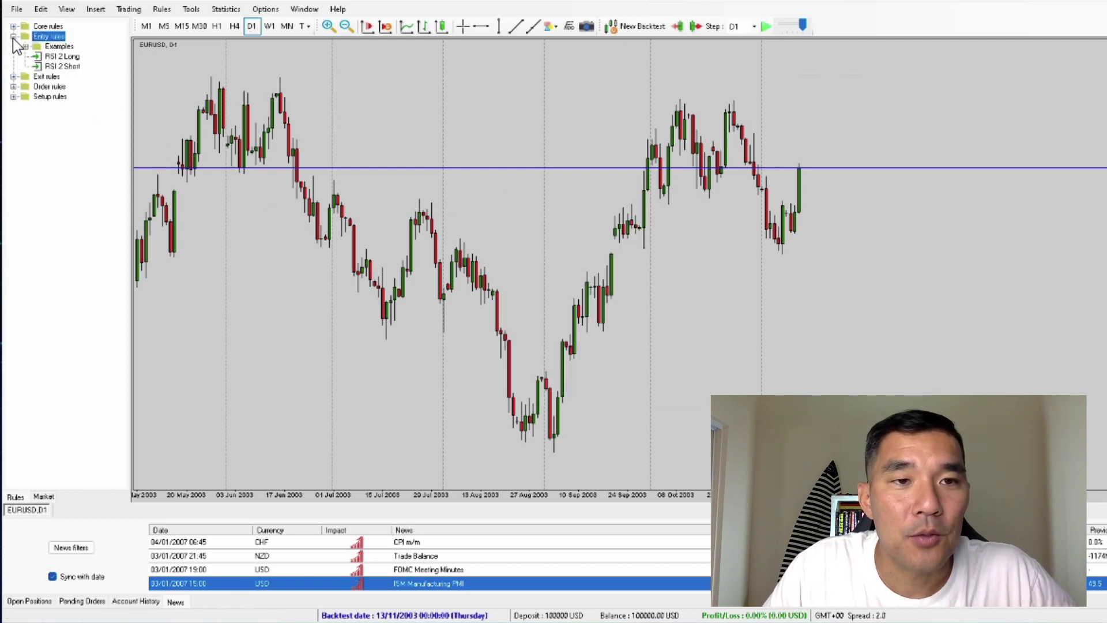
click(13, 77)
click(13, 137)
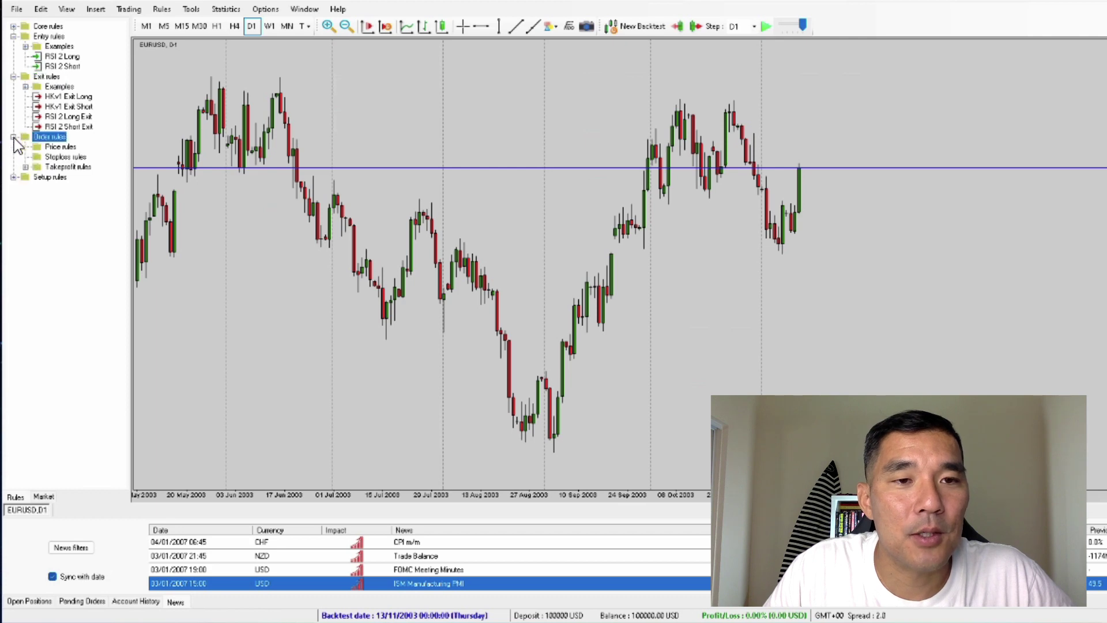
click(13, 178)
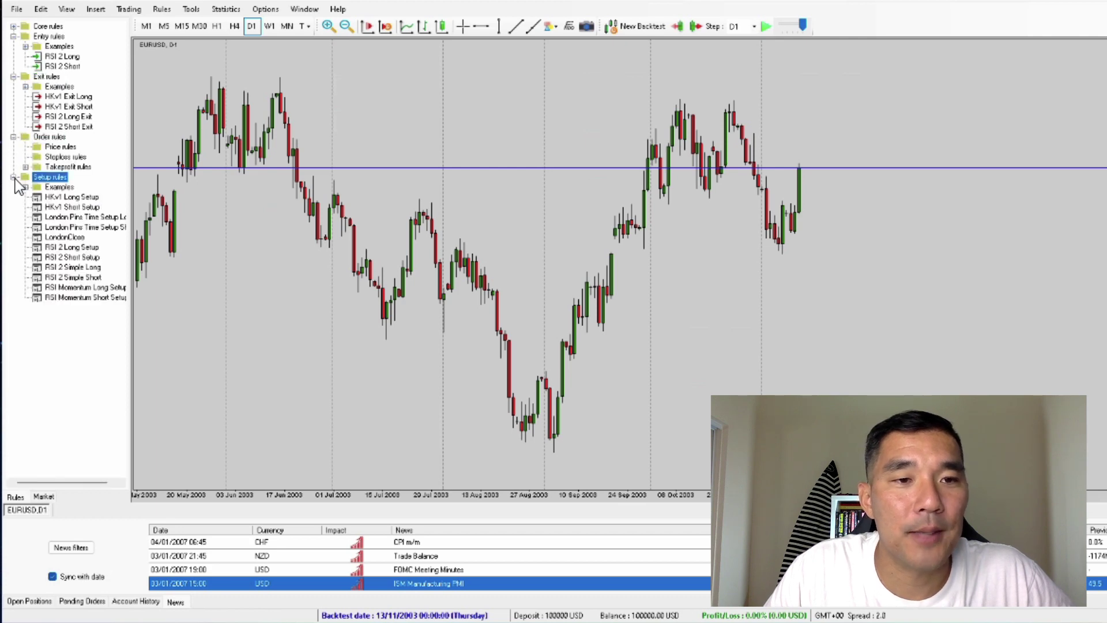
click(13, 26)
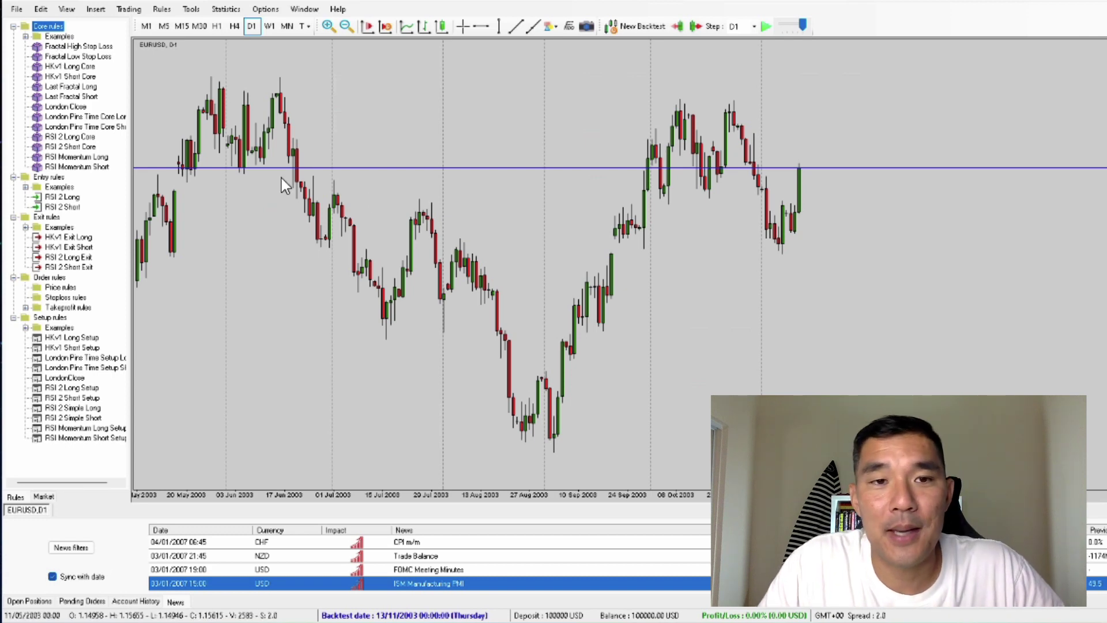
Advance the EURUSD daily backtest from its paused position to 05/12/2003
click(678, 258)
key(Right)
key(Right)
key(Right)
key(Right)
key(Right)
key(Right)
key(Right)
key(Right)
key(Right)
key(Right)
key(Right)
key(Right)
key(Right)
key(Right)
key(Right)
key(Right)
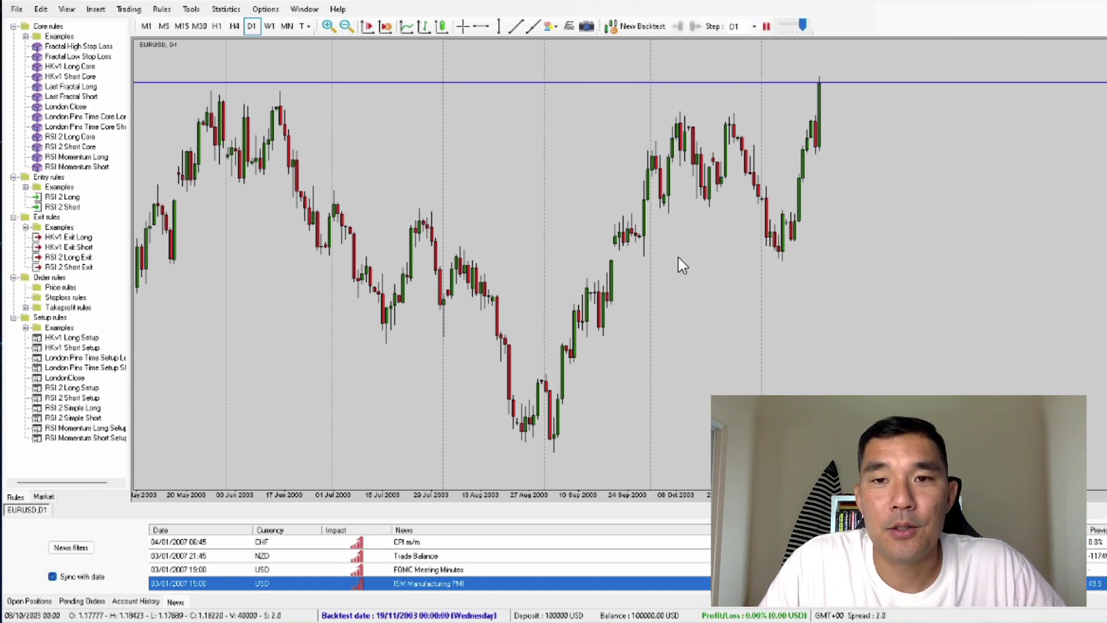
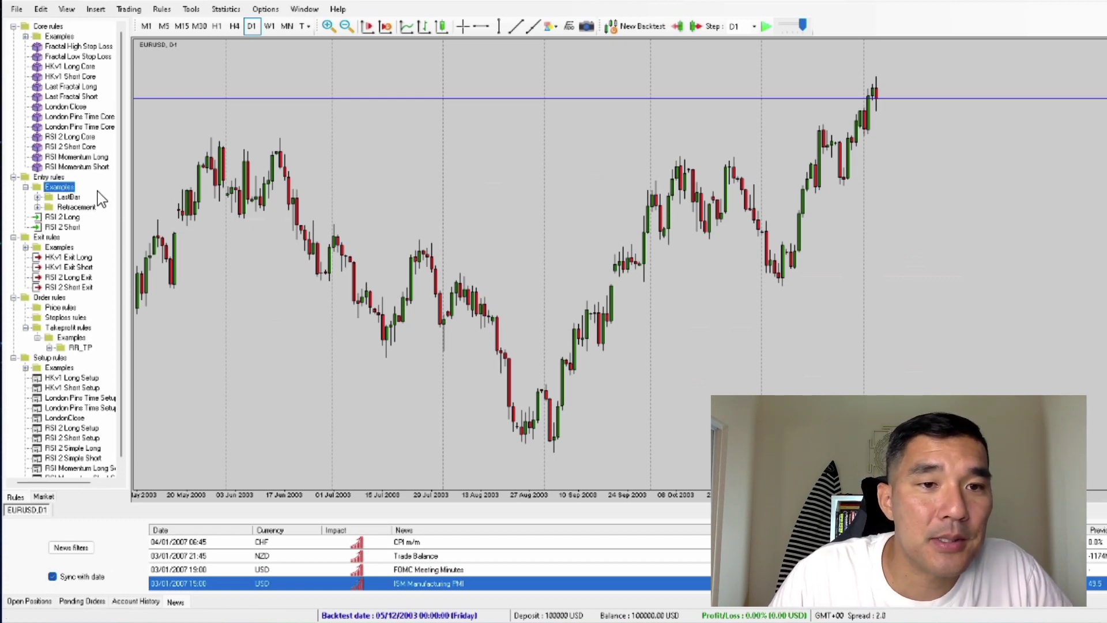
Expand the LastBar example entry rules, widening the rules tree to show full names, and select Lastbar_Sell_2R
click(36, 196)
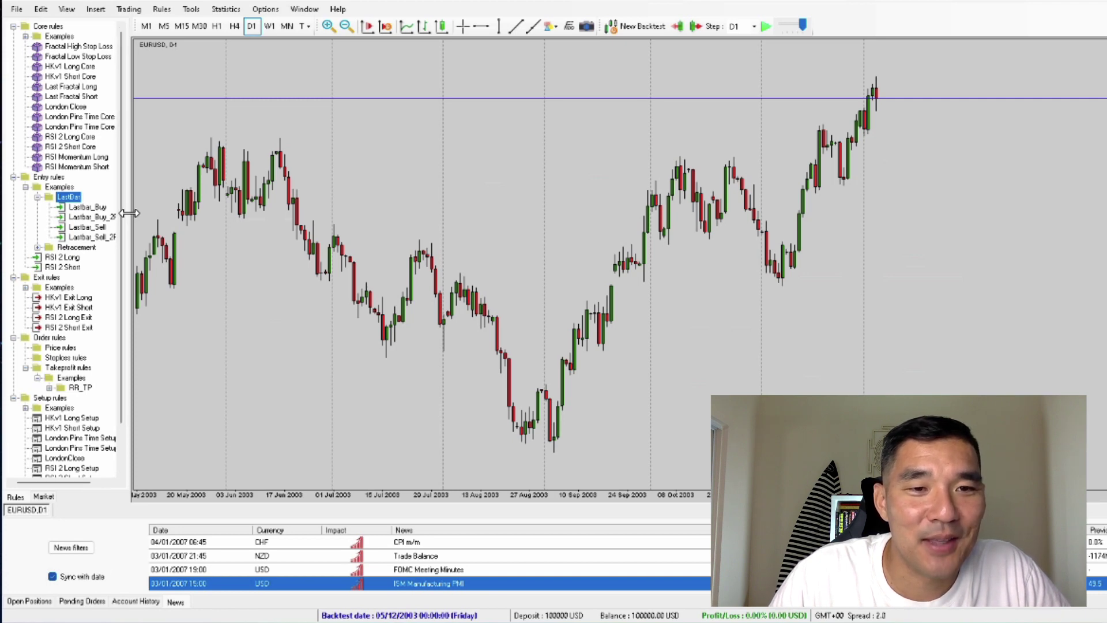
drag(134, 211, 173, 211)
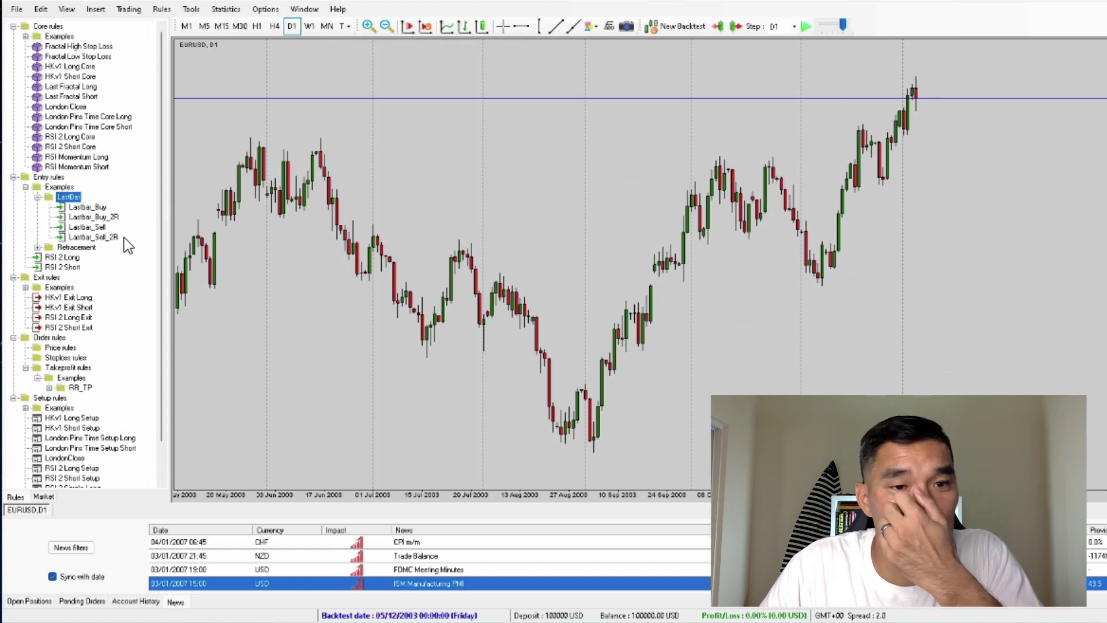
click(95, 206)
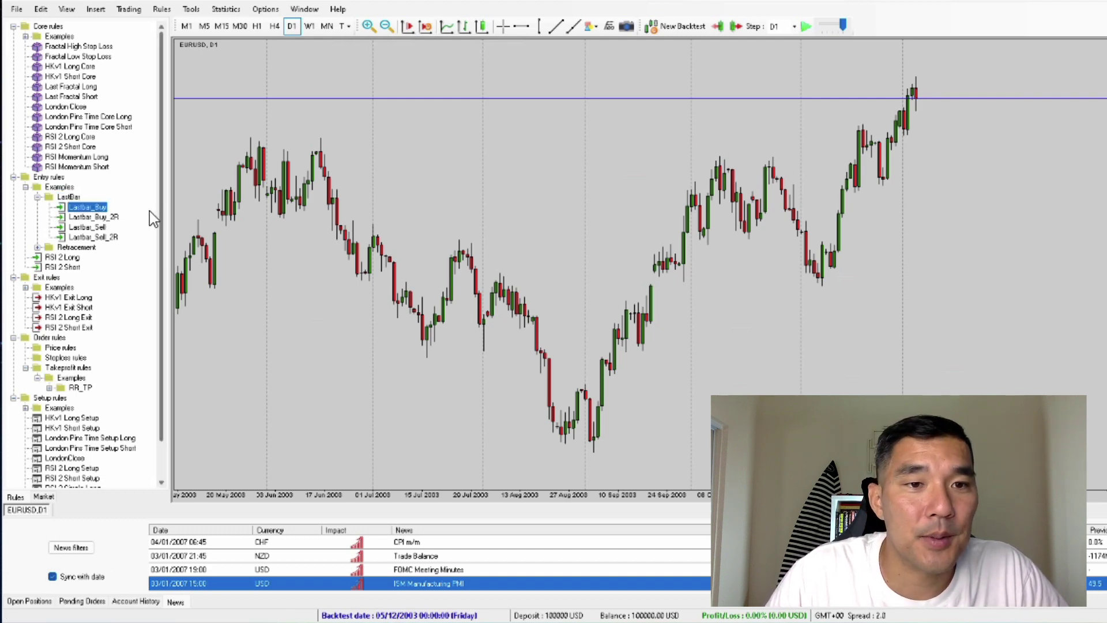
click(113, 218)
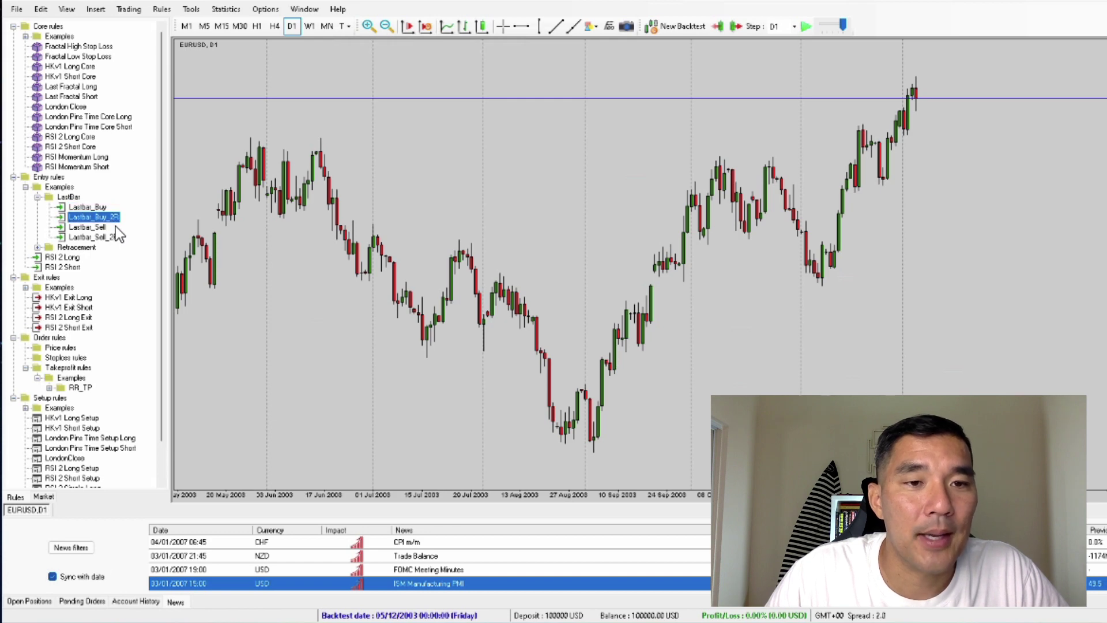
click(112, 238)
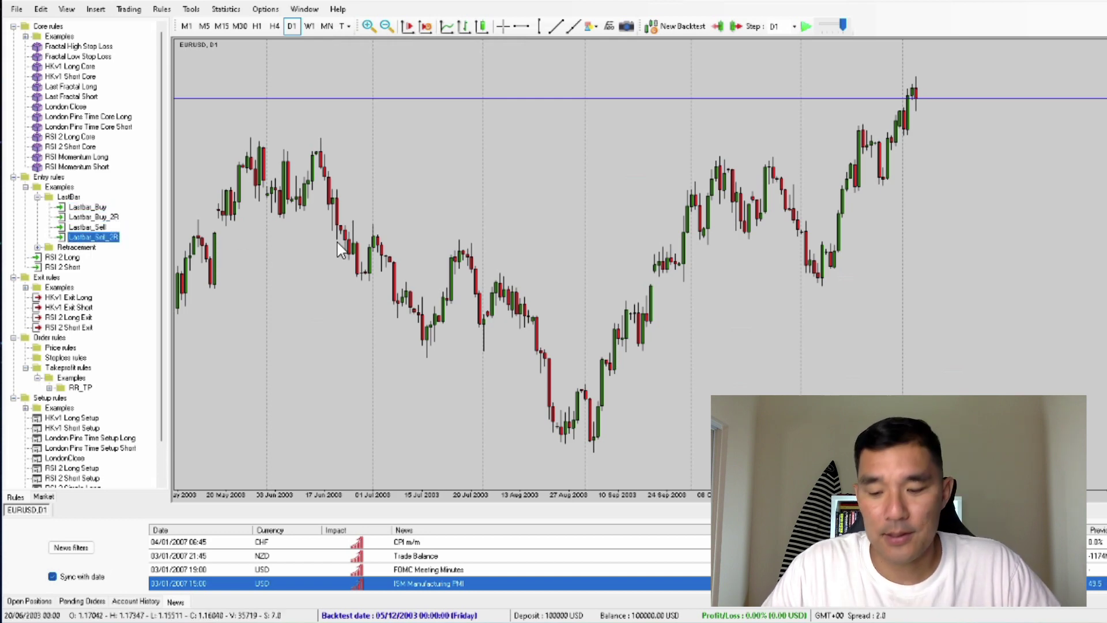
Play the backtest forward to 25/02/2004, and step it back to 19/02/2004
key(space)
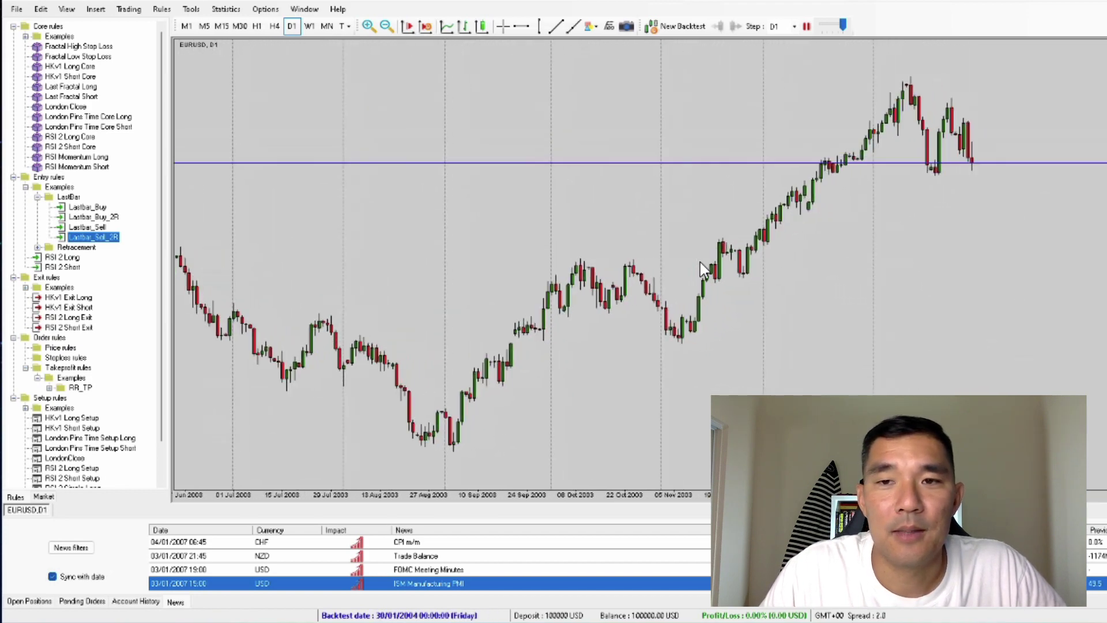
key(space)
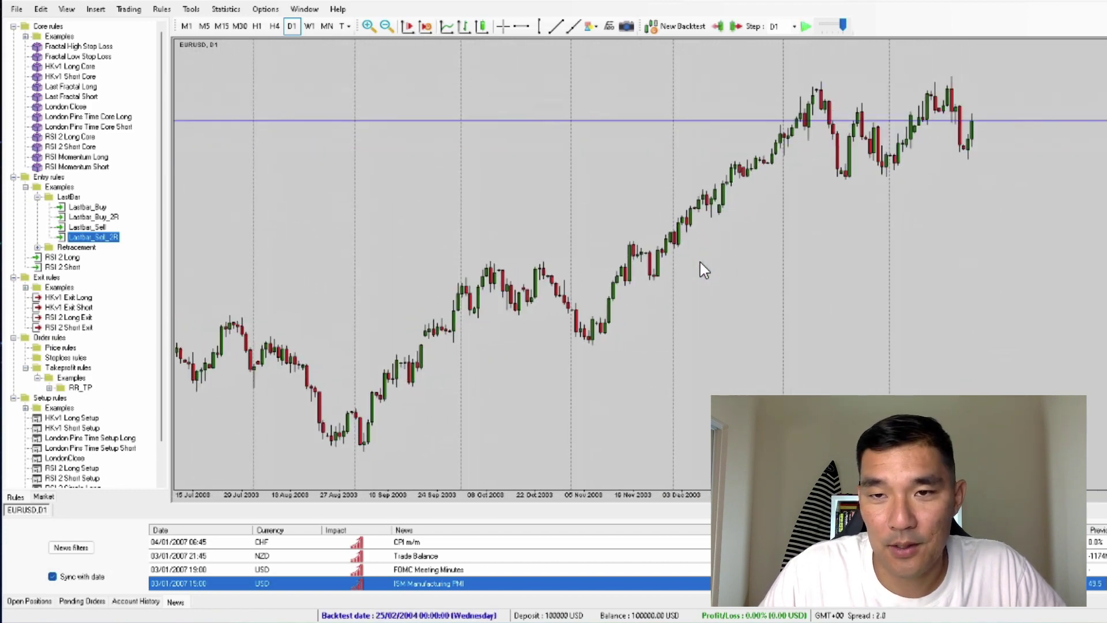
key(Left)
key(Left)
key(Left)
key(Left)
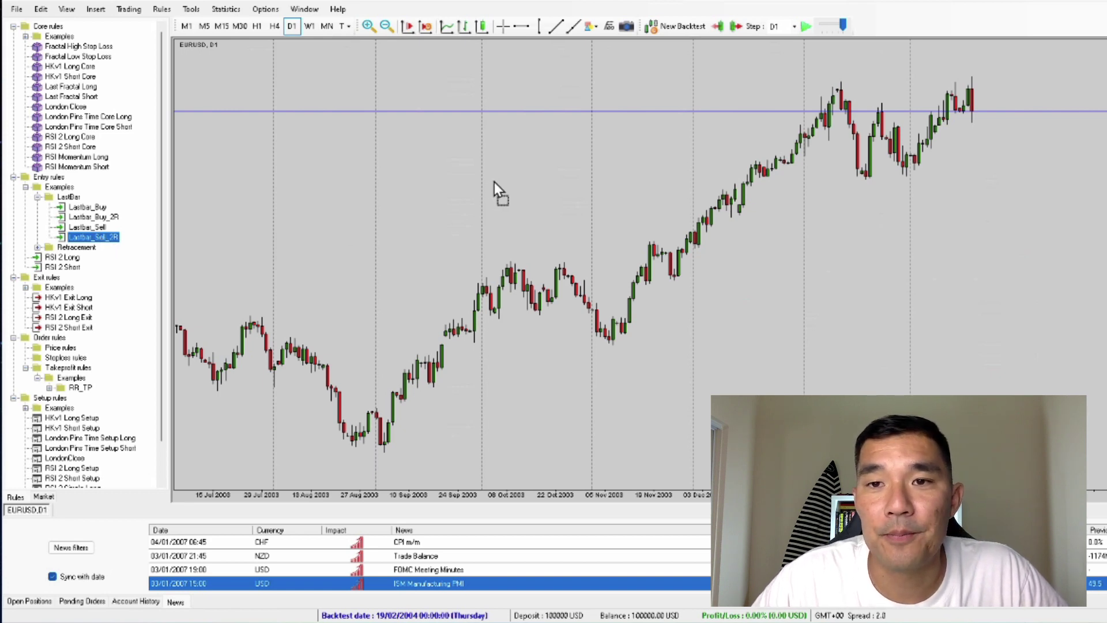
Apply the Lastbar_Sell_2R entry rule to the EURUSD chart and play the backtest forward, pausing at 27/05/2004
drag(493, 181, 493, 181)
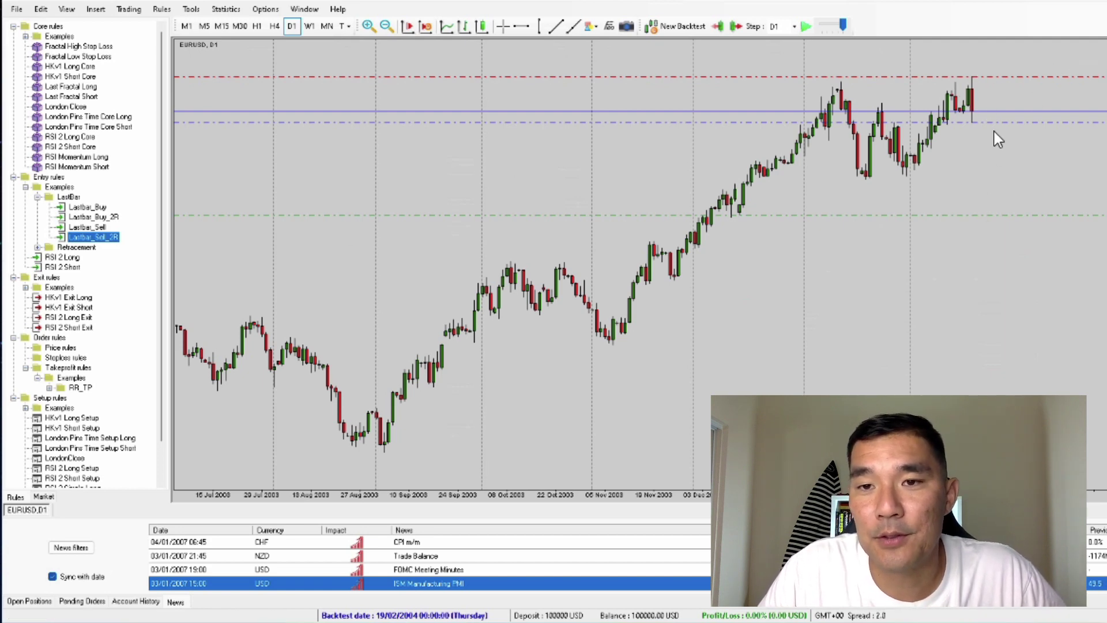
click(1001, 279)
key(space)
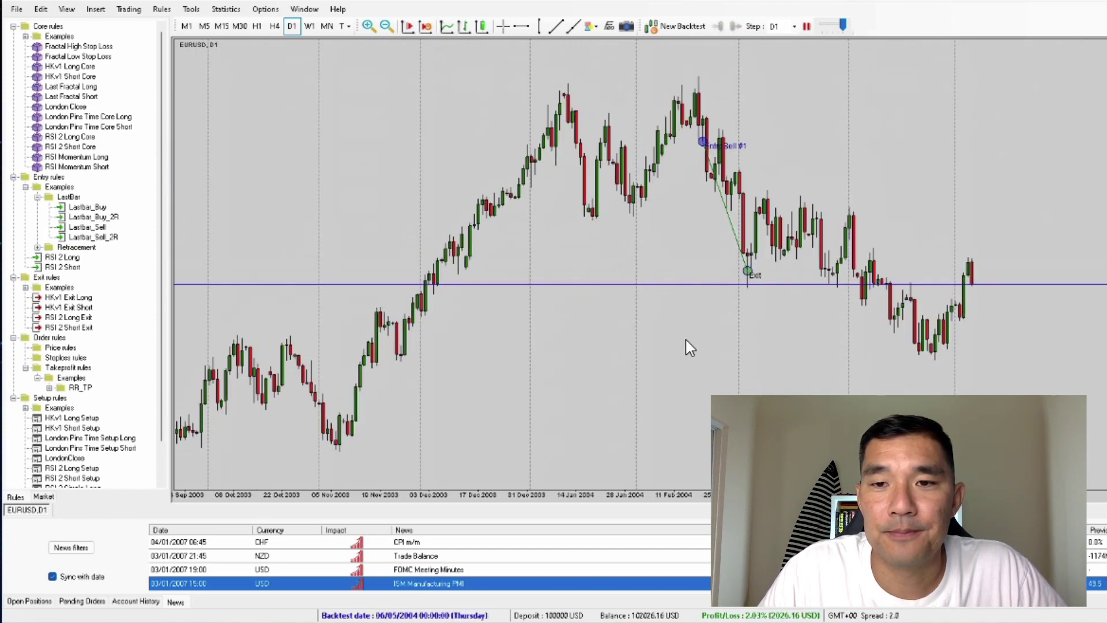
key(space)
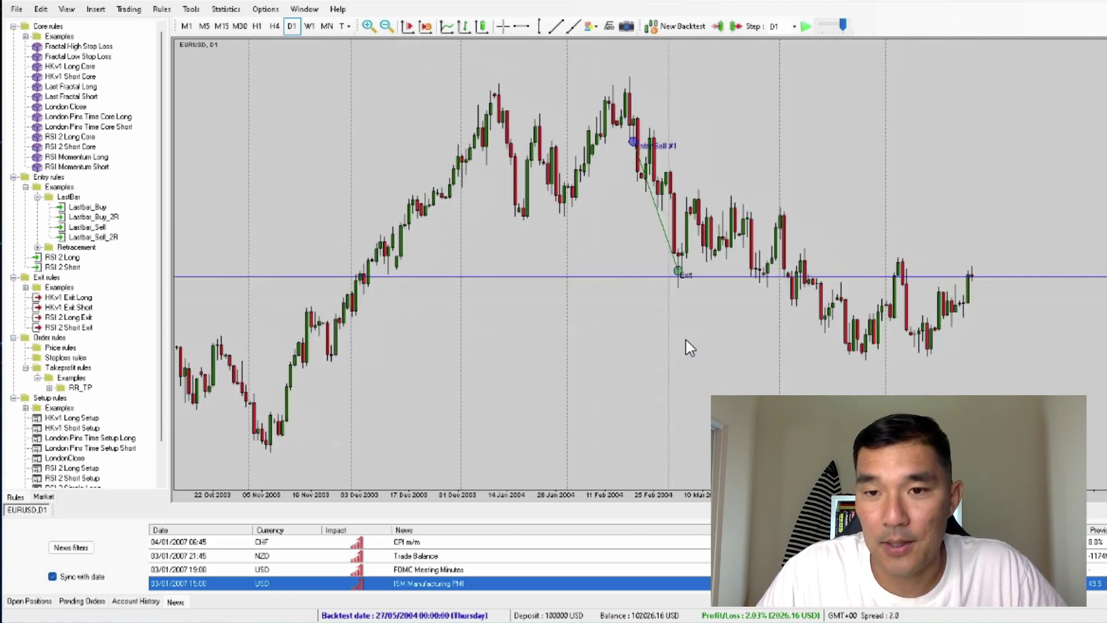
Step the backtest forward bar by bar to 21/06/2004
key(Right)
key(Right)
key(Right)
key(Right)
key(Right)
key(Right)
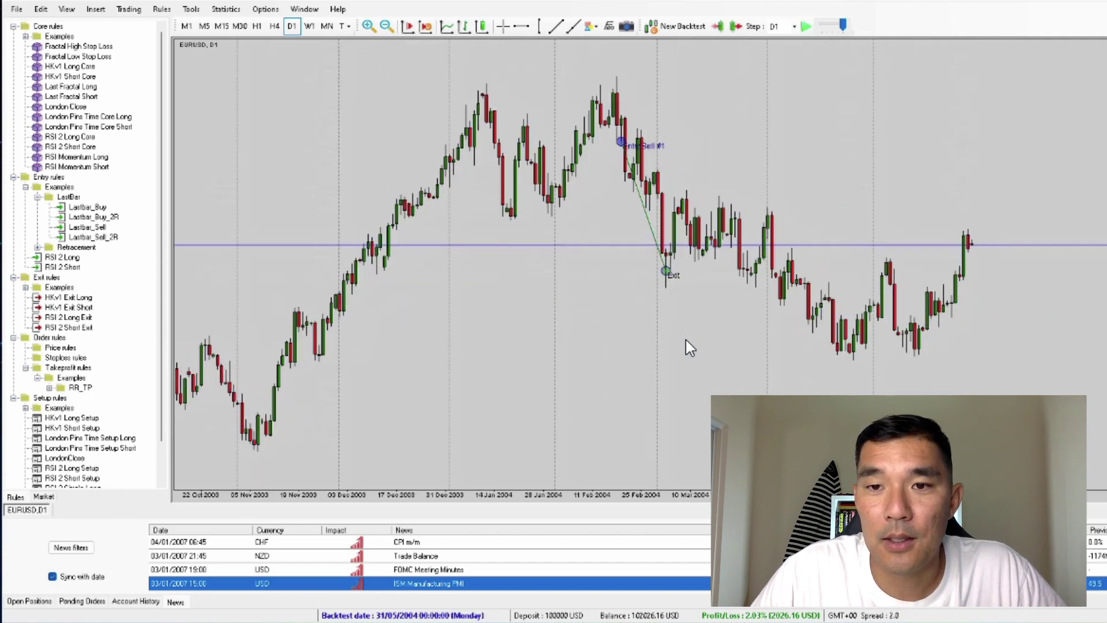
key(Right)
key(Right)
key(Right)
key(Right)
key(Right)
key(Right)
key(Right)
key(Right)
key(Right)
key(Right)
key(Right)
key(Right)
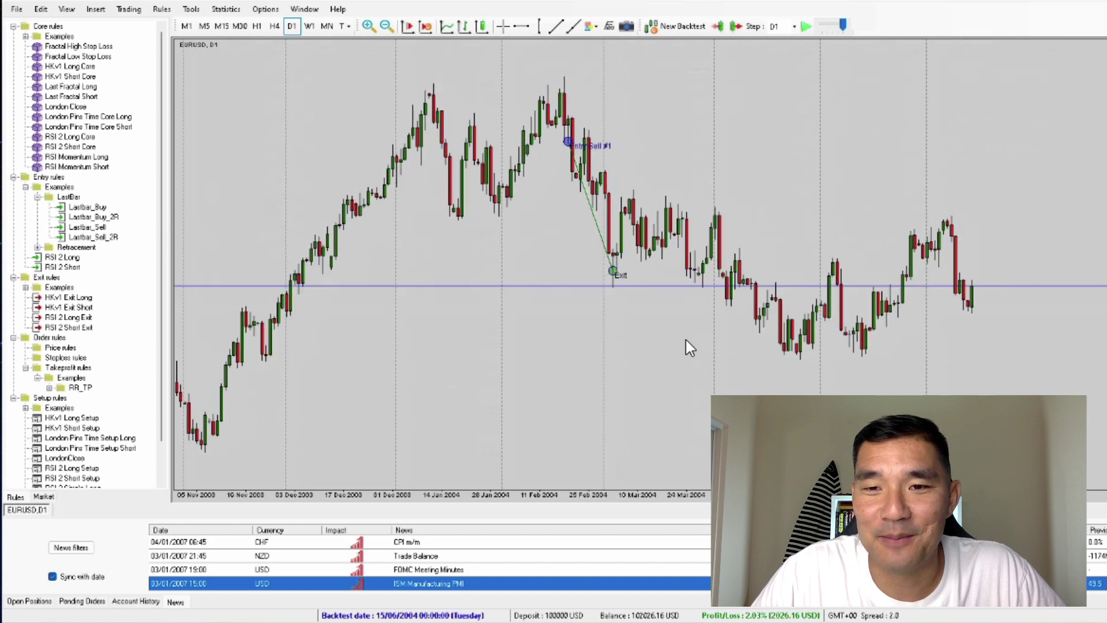
key(Right)
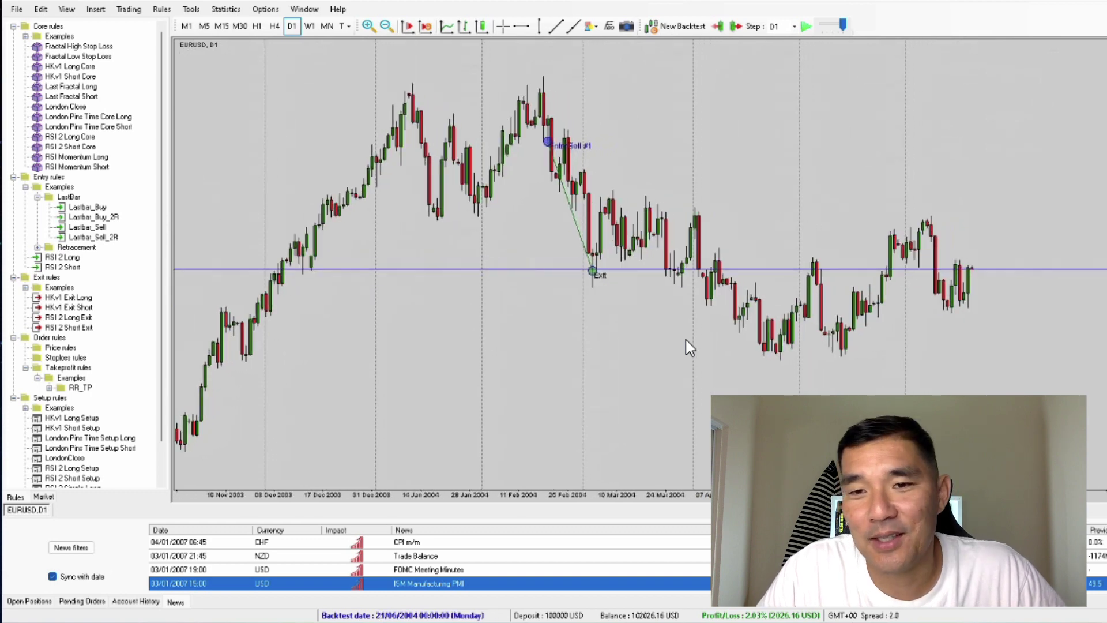
Apply the Lastbar_Buy_2R entry rule to the EURUSD chart and advance the backtest one daily bar
click(107, 219)
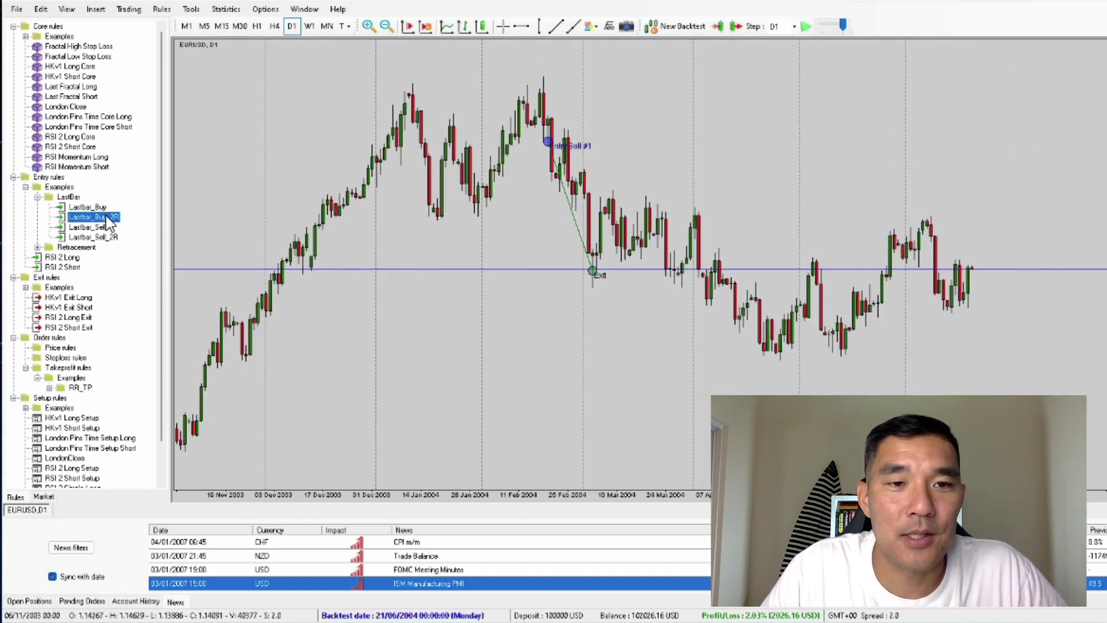
drag(107, 221, 244, 207)
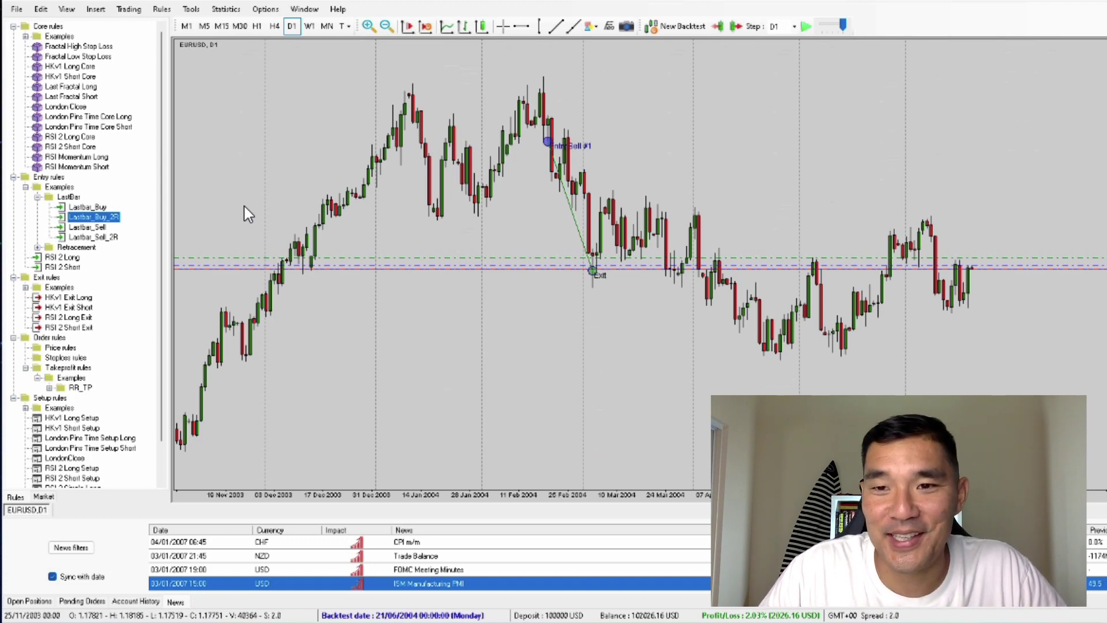
key(Right)
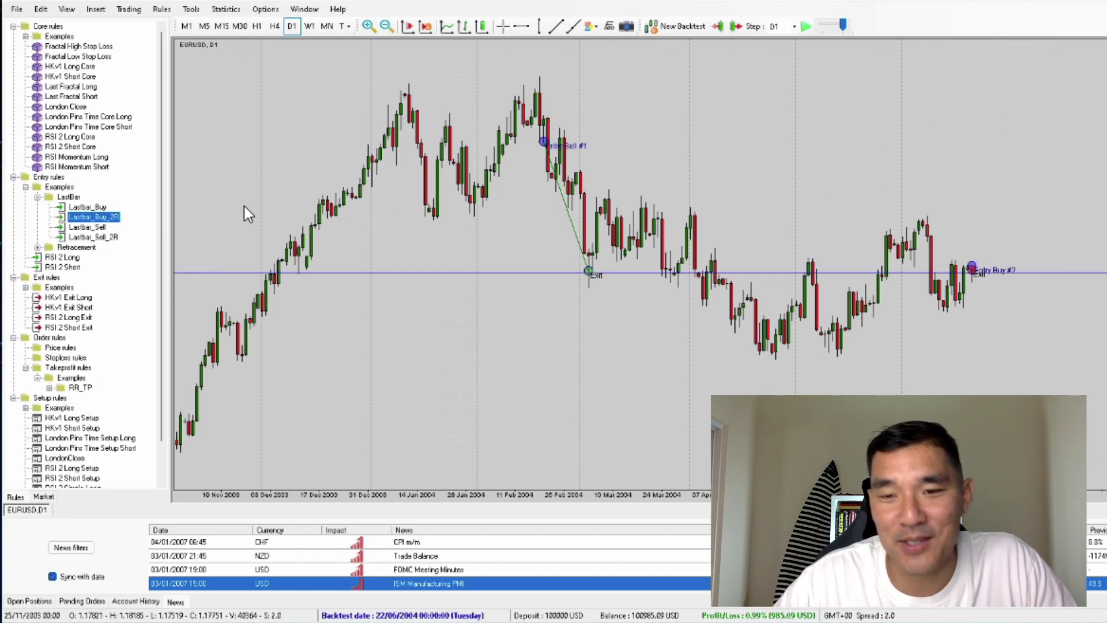
Play the backtest forward to 15/10/2004, and step it back to 12/10/2004
key(space)
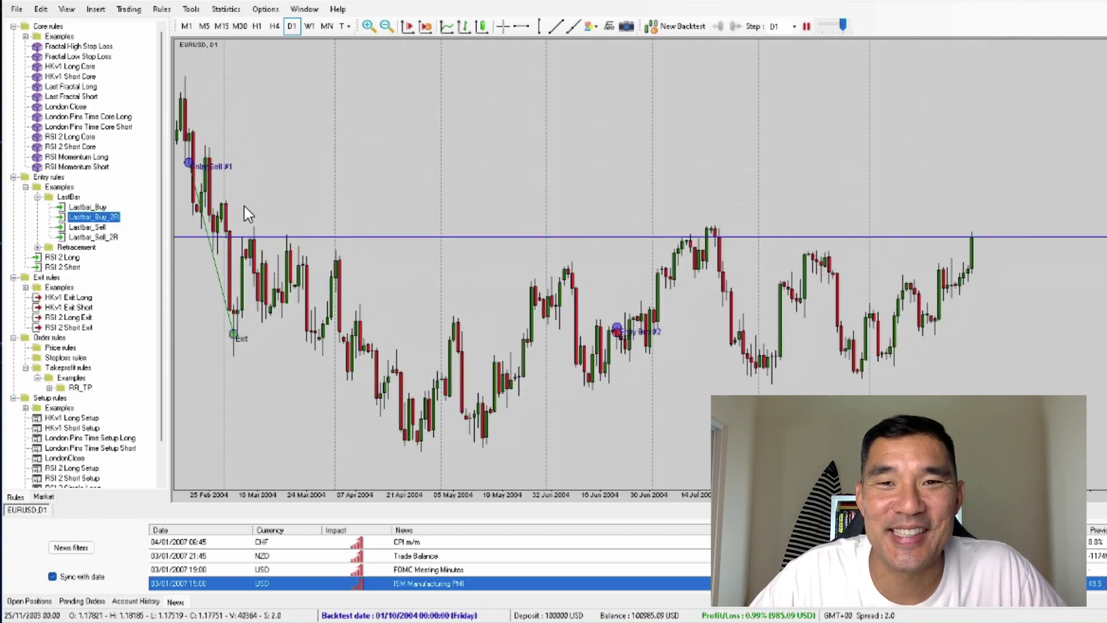
key(space)
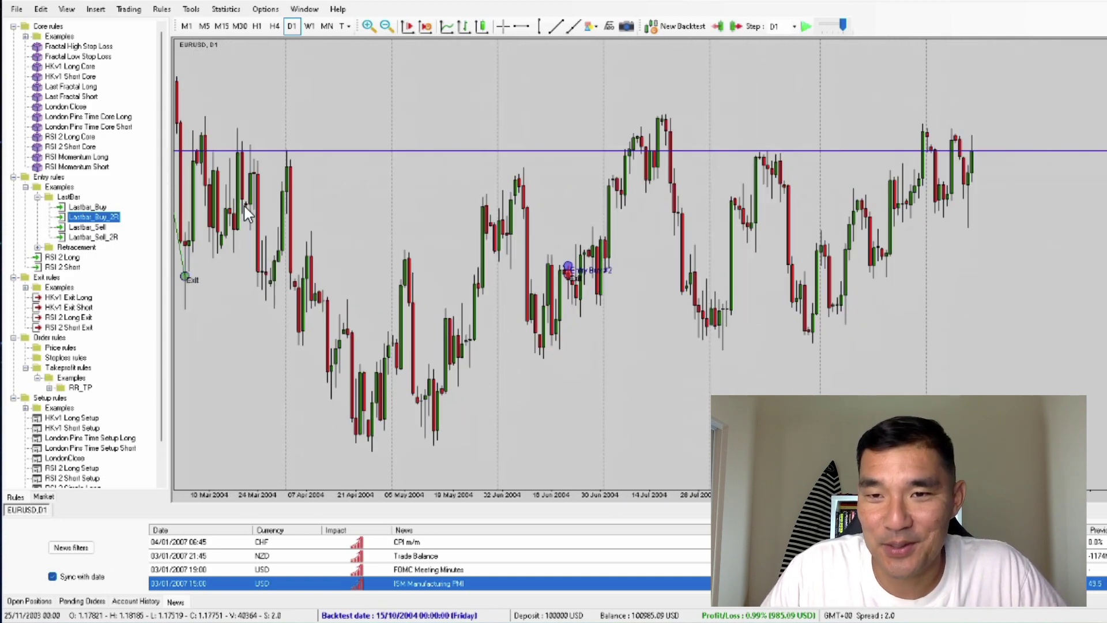
key(ctrl+Left)
key(ctrl+Left)
key(ctrl+Left)
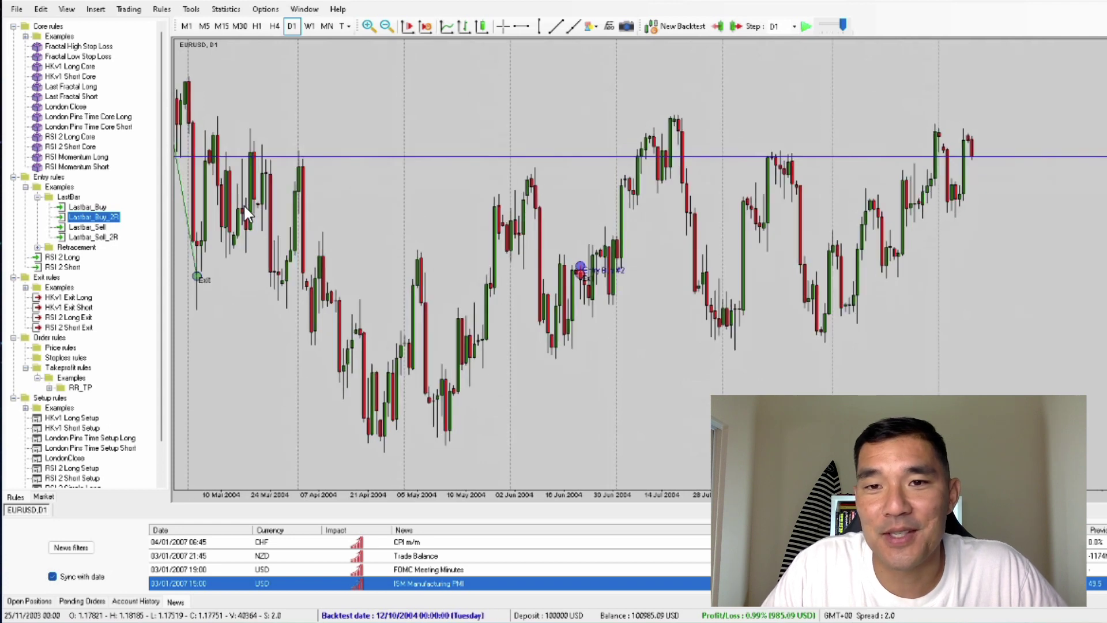
Apply the Lastbar_Sell_2R entry rule at 12/10/2004, inspect its order lines and play the backtest forward to 29/12/2004
click(112, 237)
drag(113, 242, 338, 203)
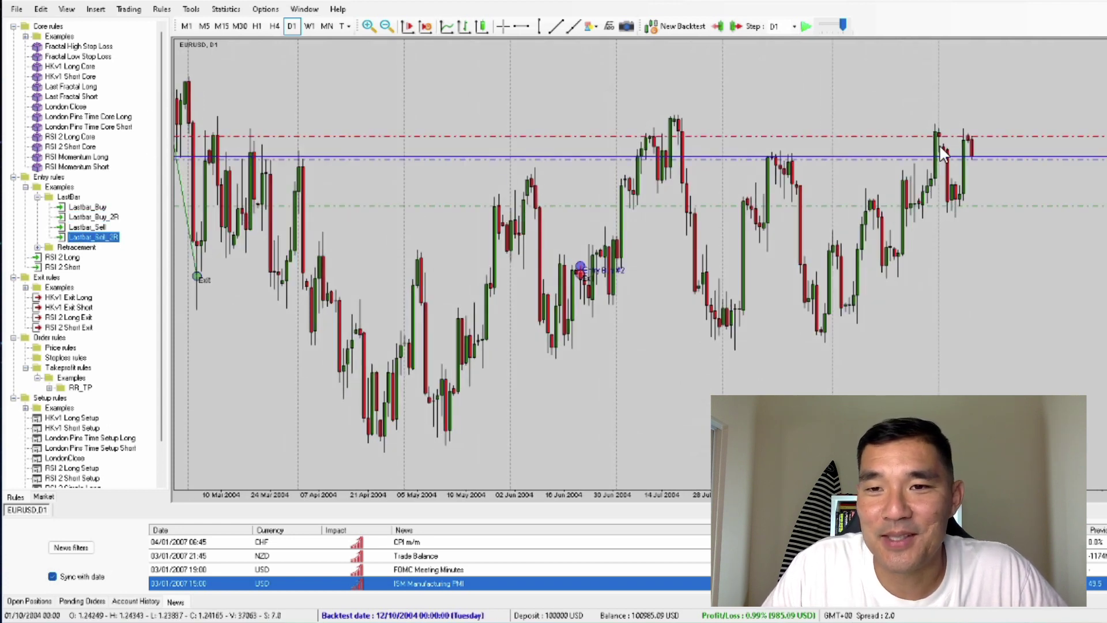
mouse_move(1015, 134)
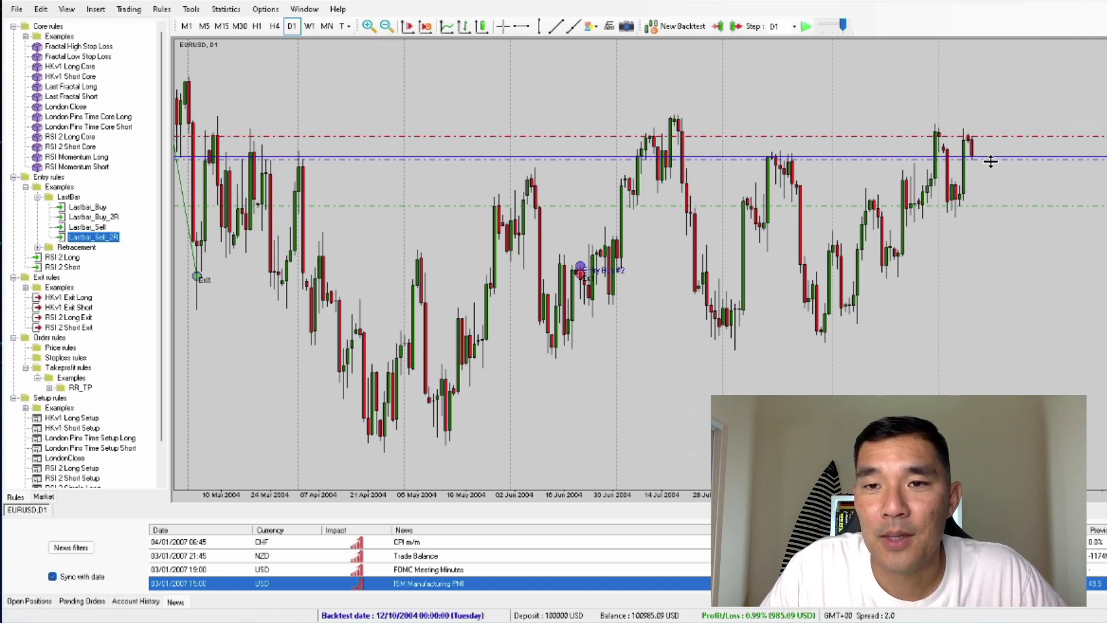
mouse_move(999, 209)
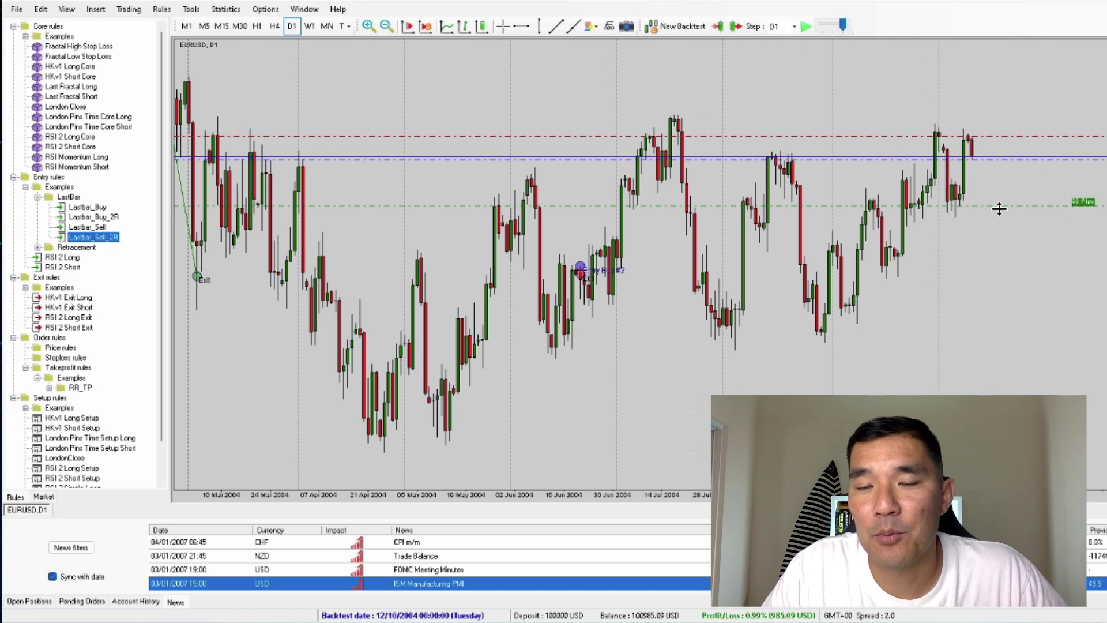
click(877, 81)
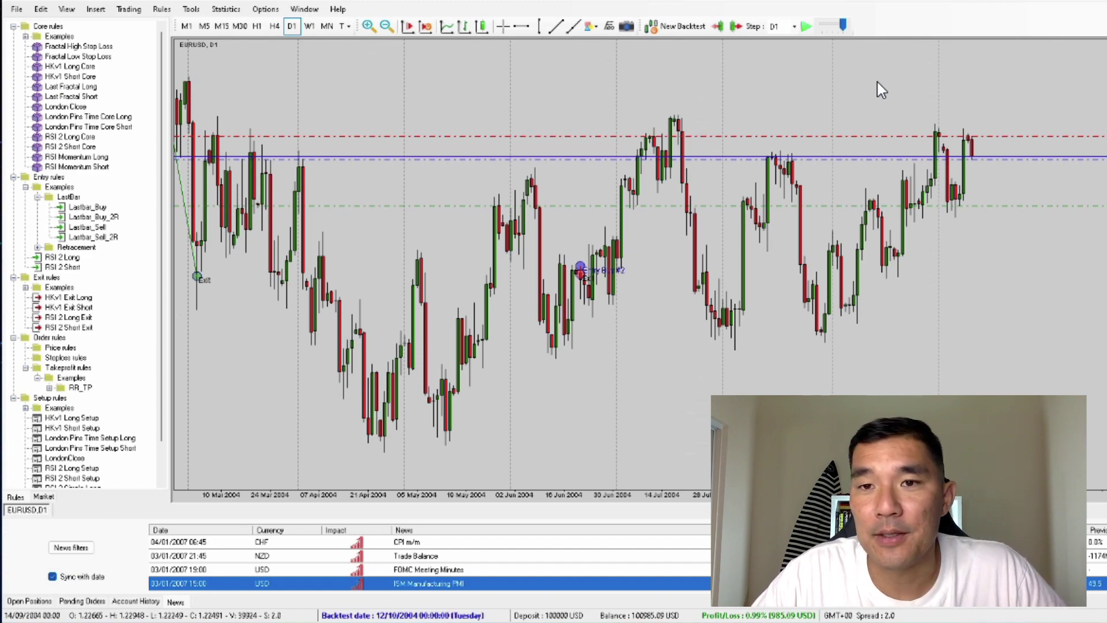
key(space)
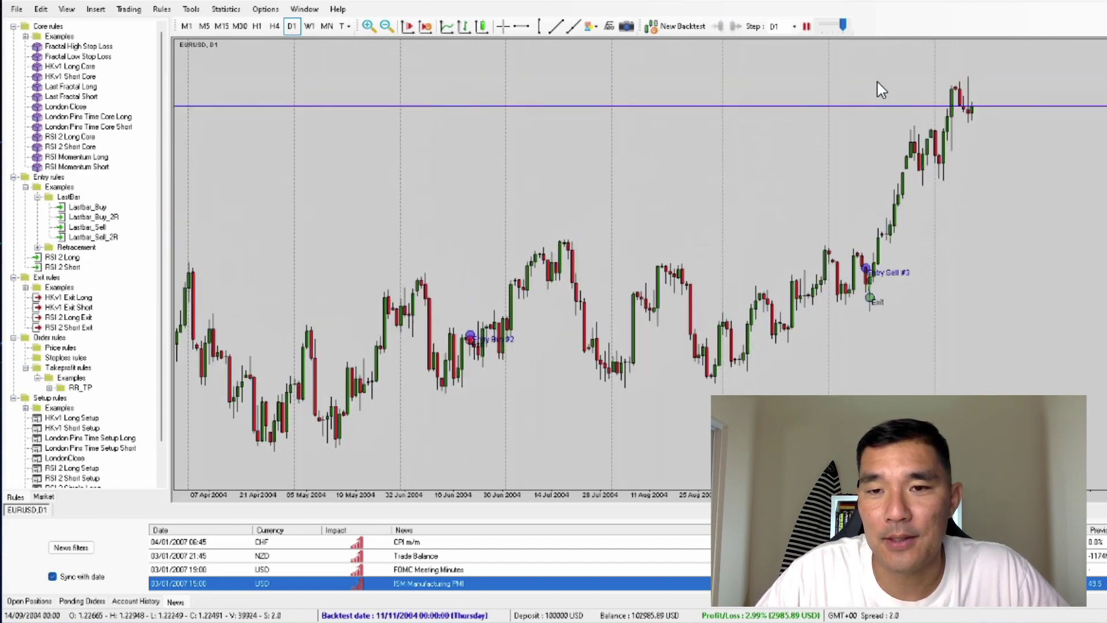
key(space)
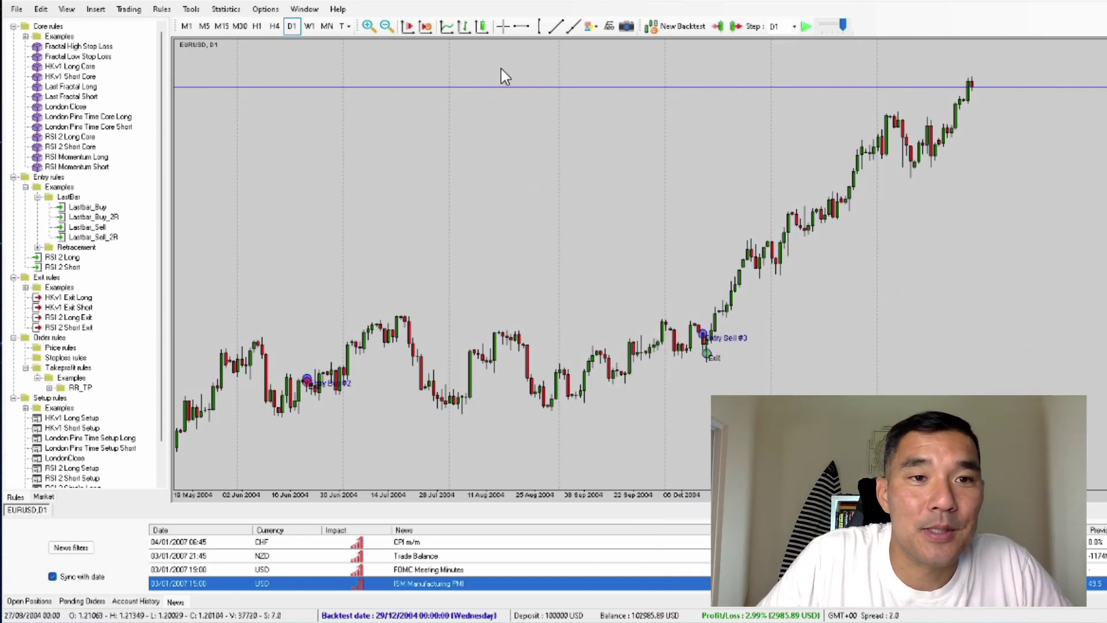
Open the Rule Manager maximized and load the RSI 2 Long Core rule from the user core rules
click(162, 9)
click(193, 67)
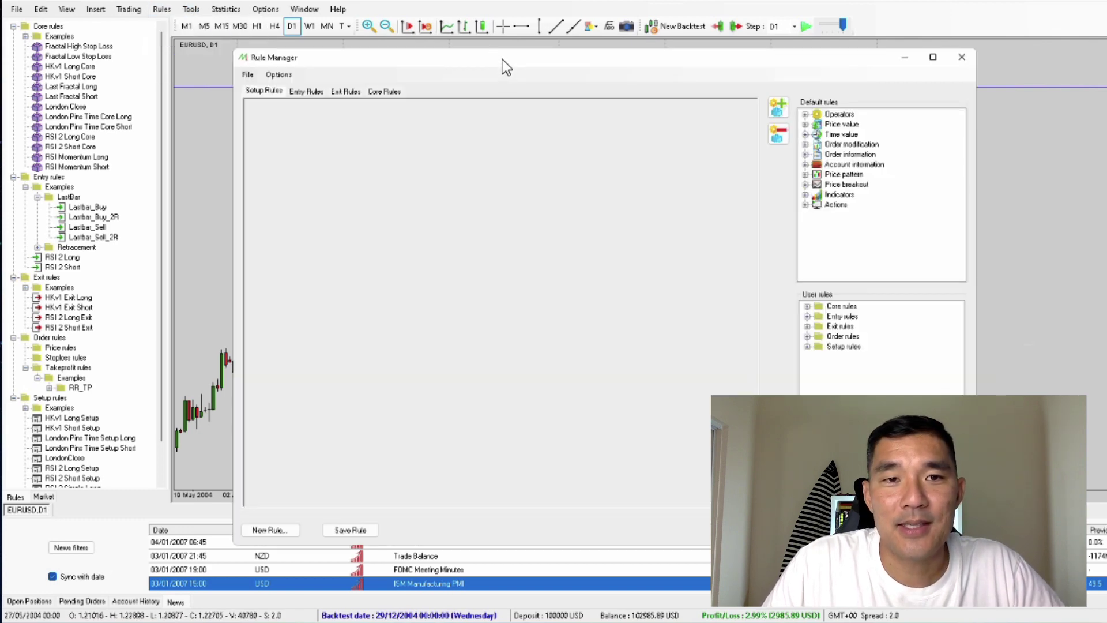
double_click(503, 61)
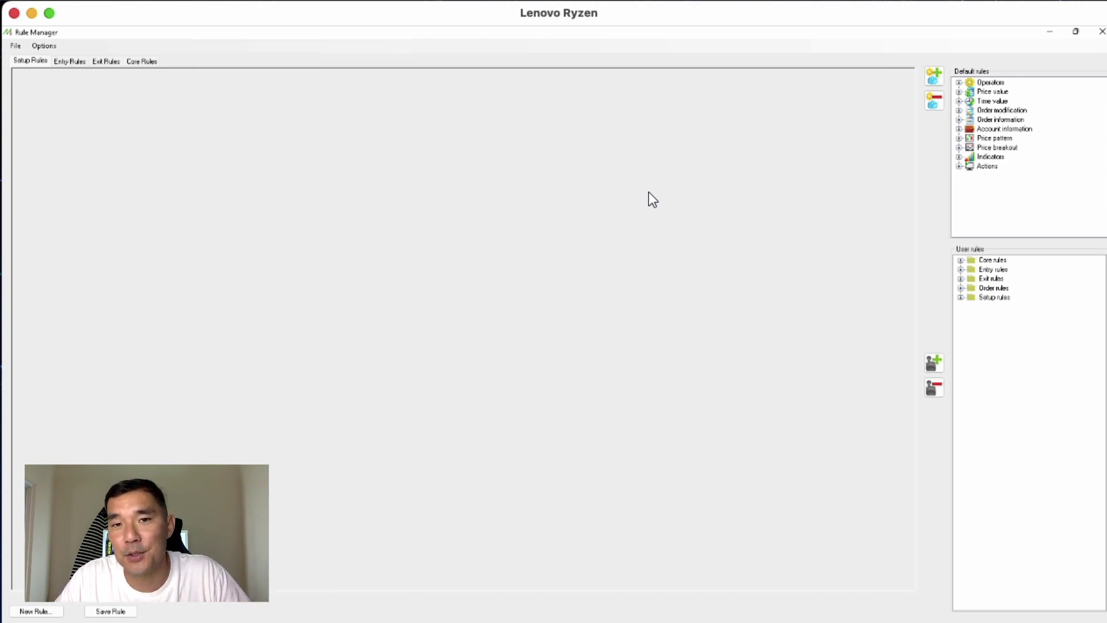
click(960, 260)
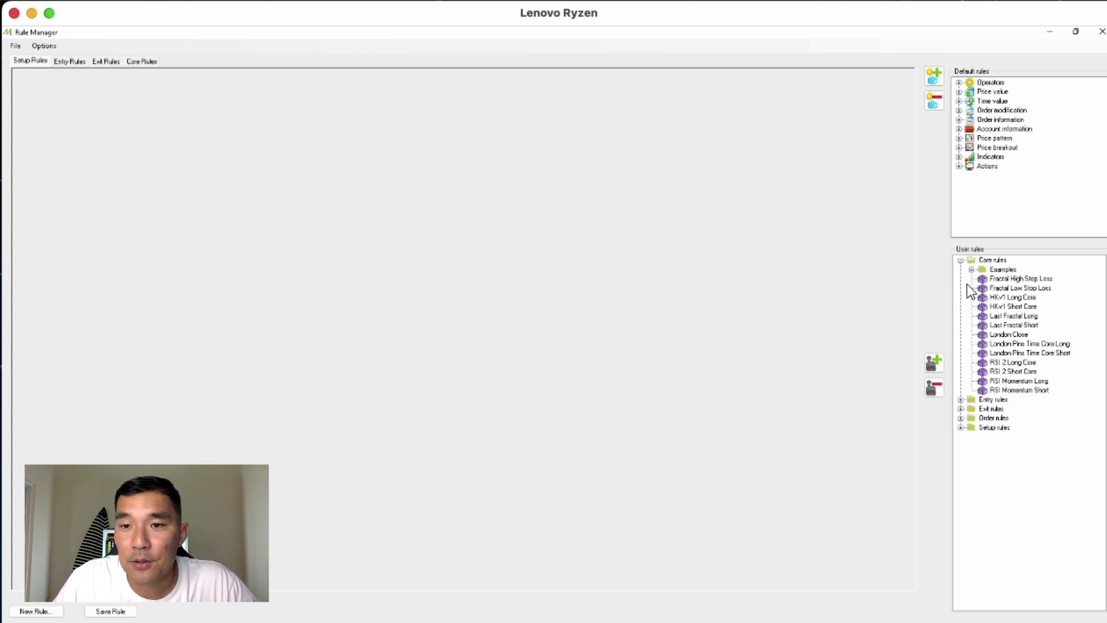
click(1011, 362)
double_click(1012, 362)
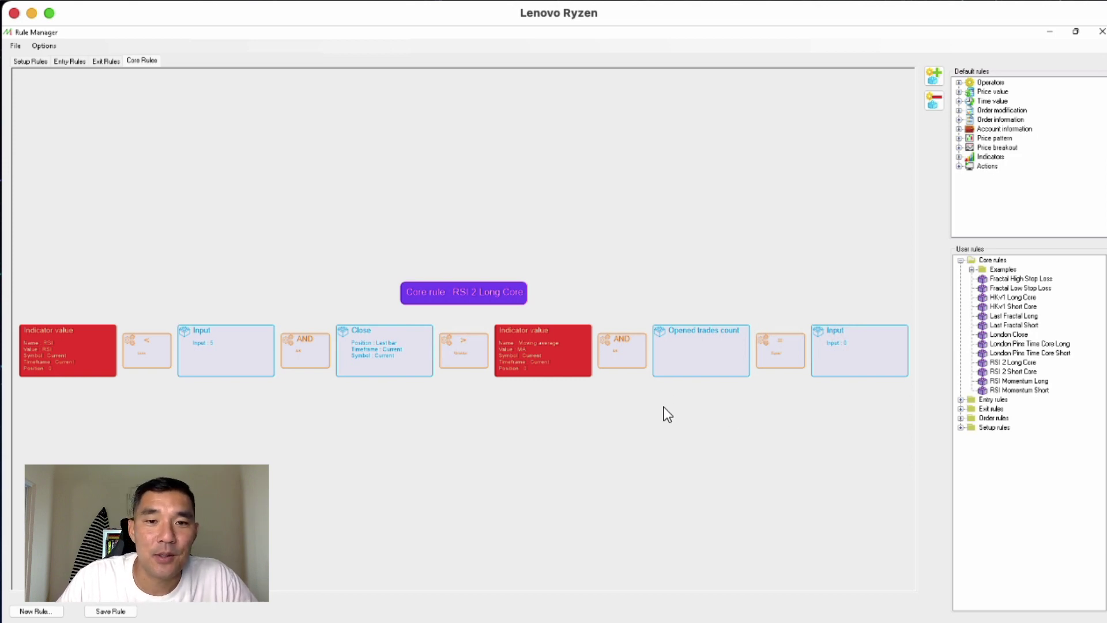
Examine the condition blocks of the RSI 2 Long Core rule and open the Moving average indicator's parameters
scroll(662, 413, up, 3)
drag(218, 452, 843, 500)
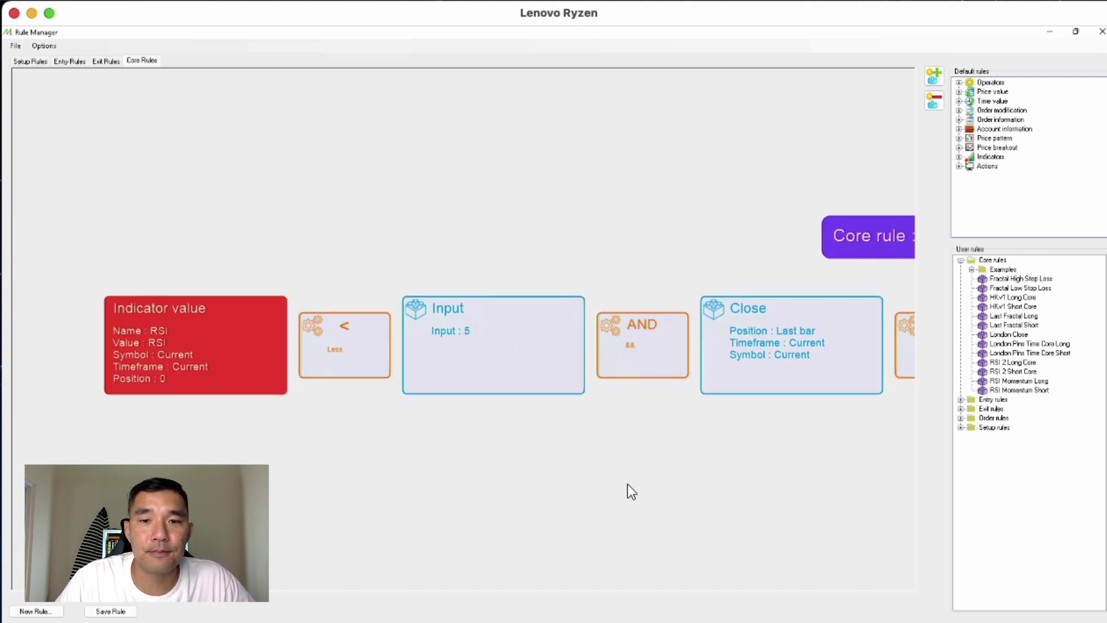
scroll(807, 518, right, 5)
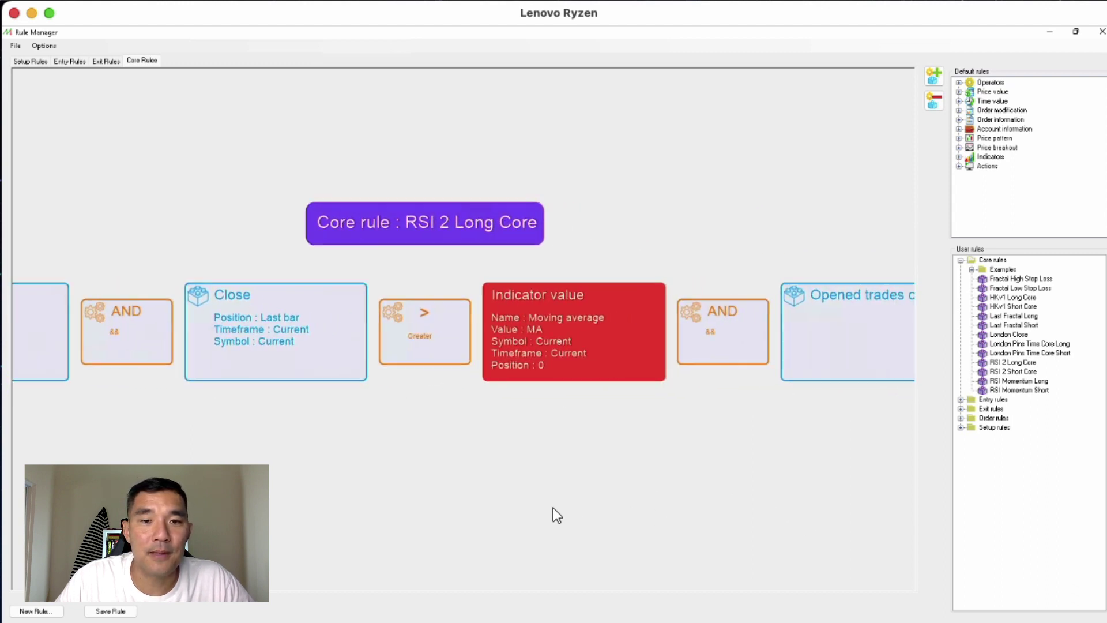
double_click(546, 319)
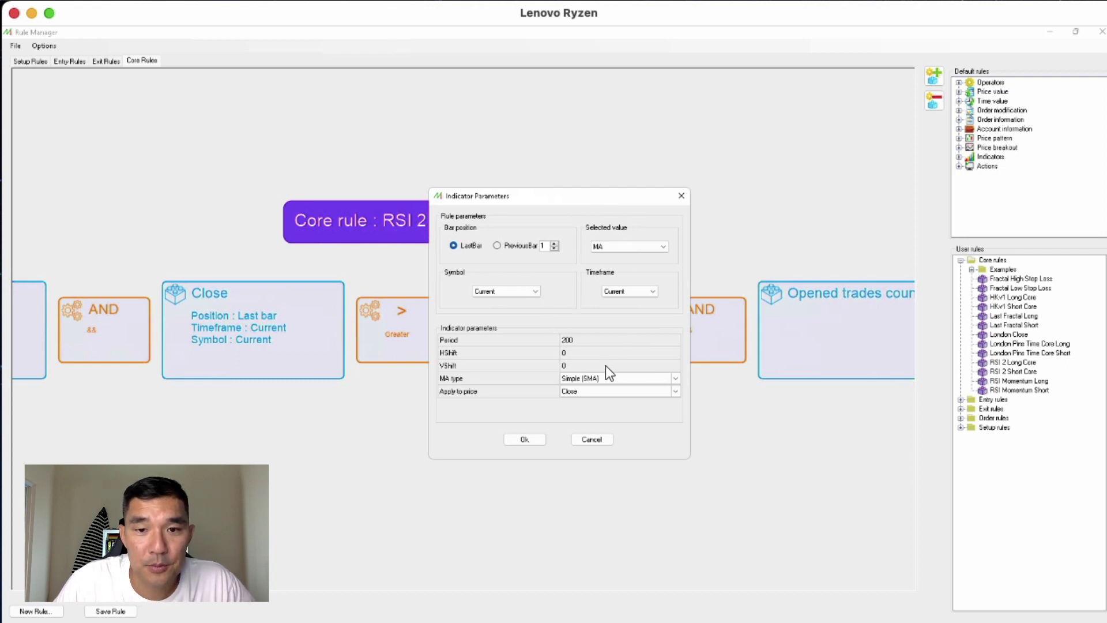
Close the Moving average parameters without changes and examine the Opened trades count condition at the end of the rule
click(580, 438)
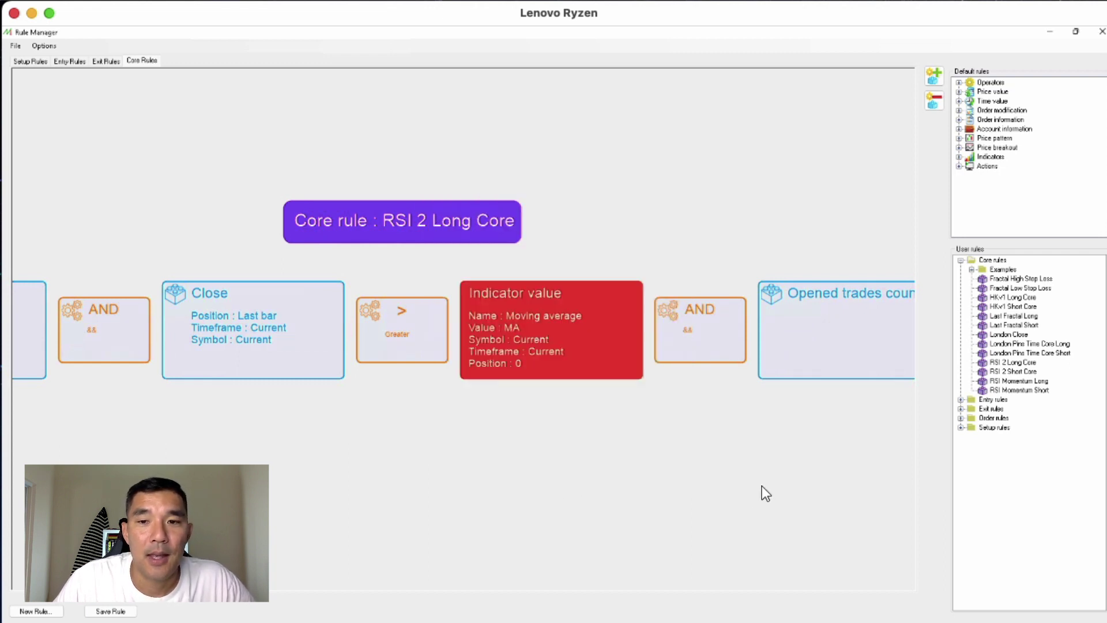
drag(762, 485, 287, 462)
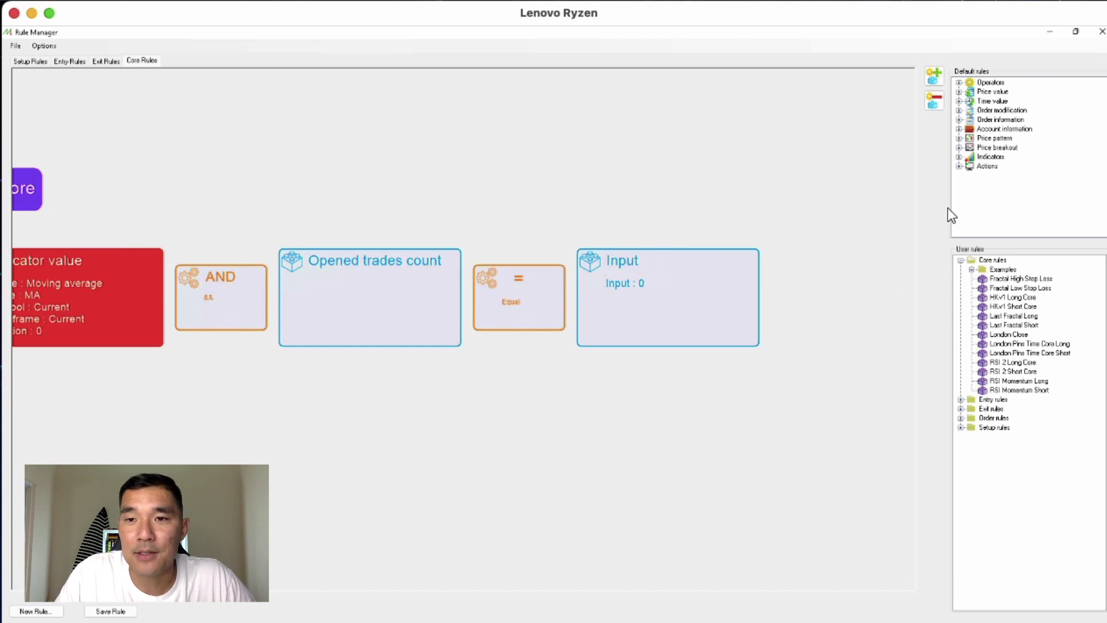
Browse the default rule blocks in the Operators, Price value and Time value categories
click(959, 83)
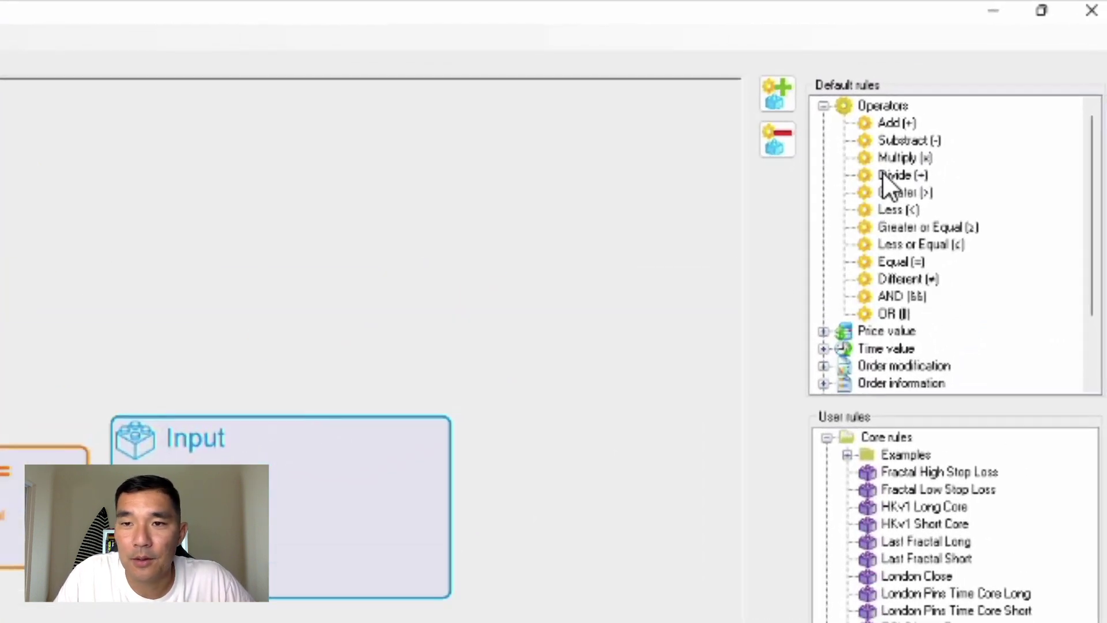
click(823, 106)
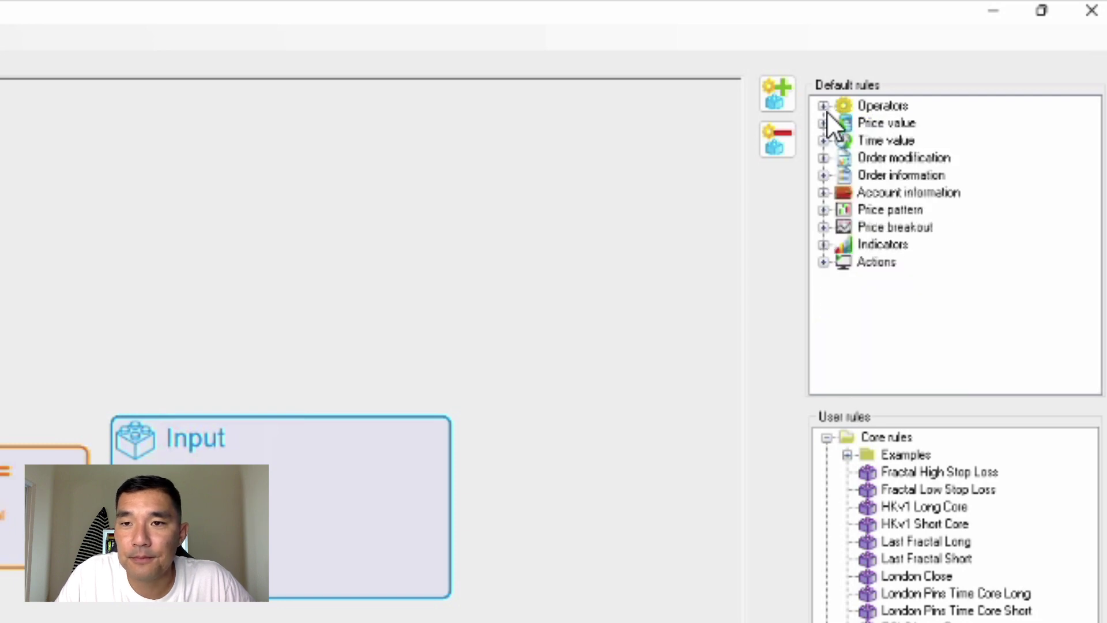
click(824, 122)
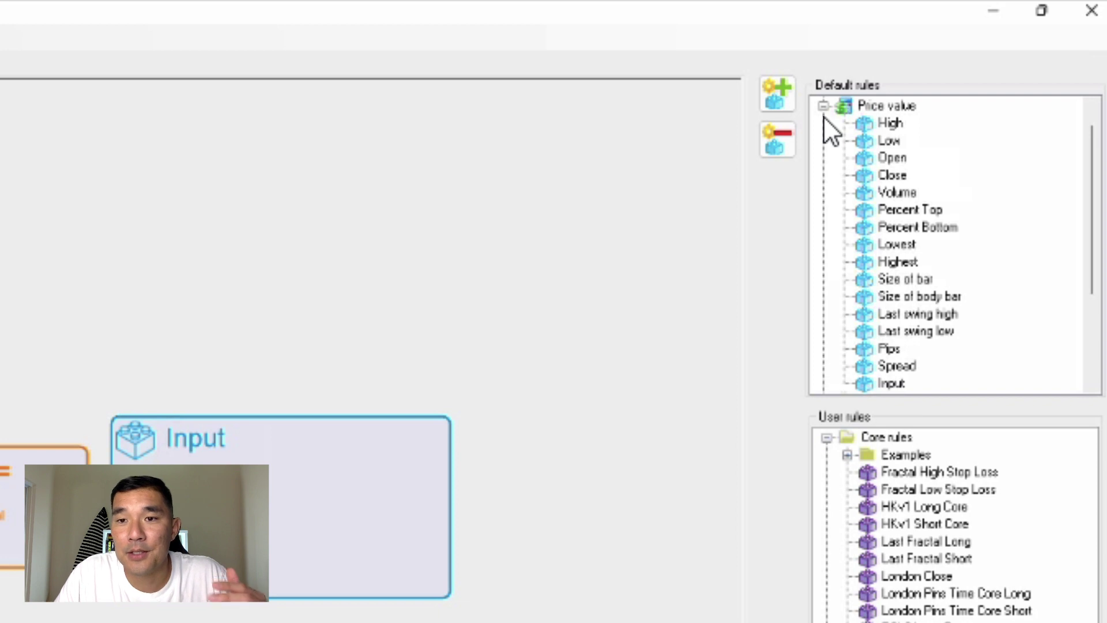
click(823, 107)
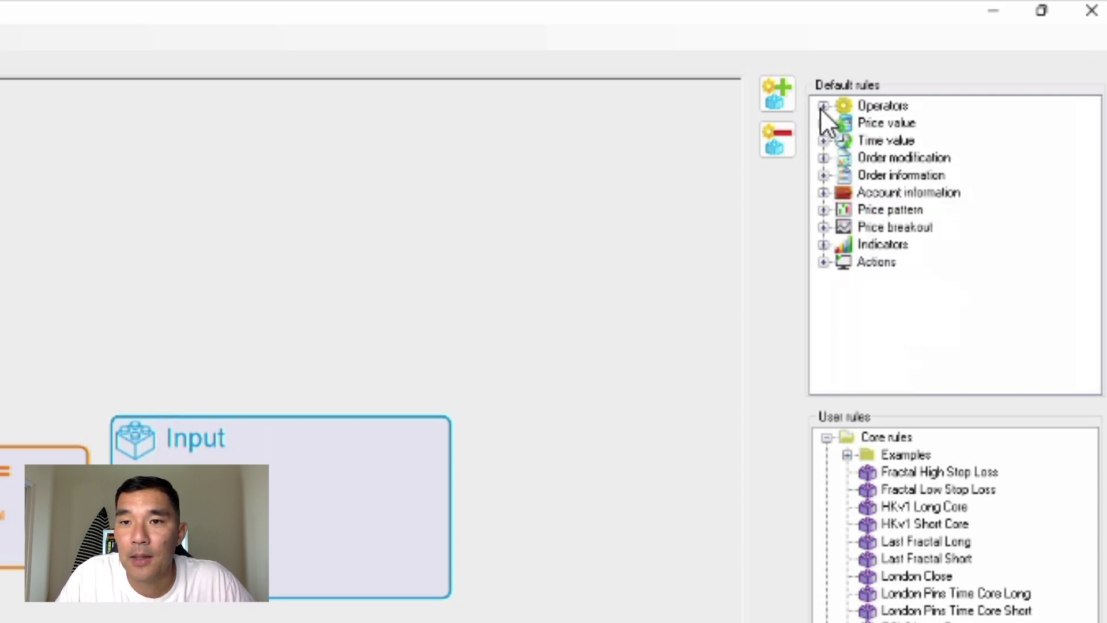
click(824, 140)
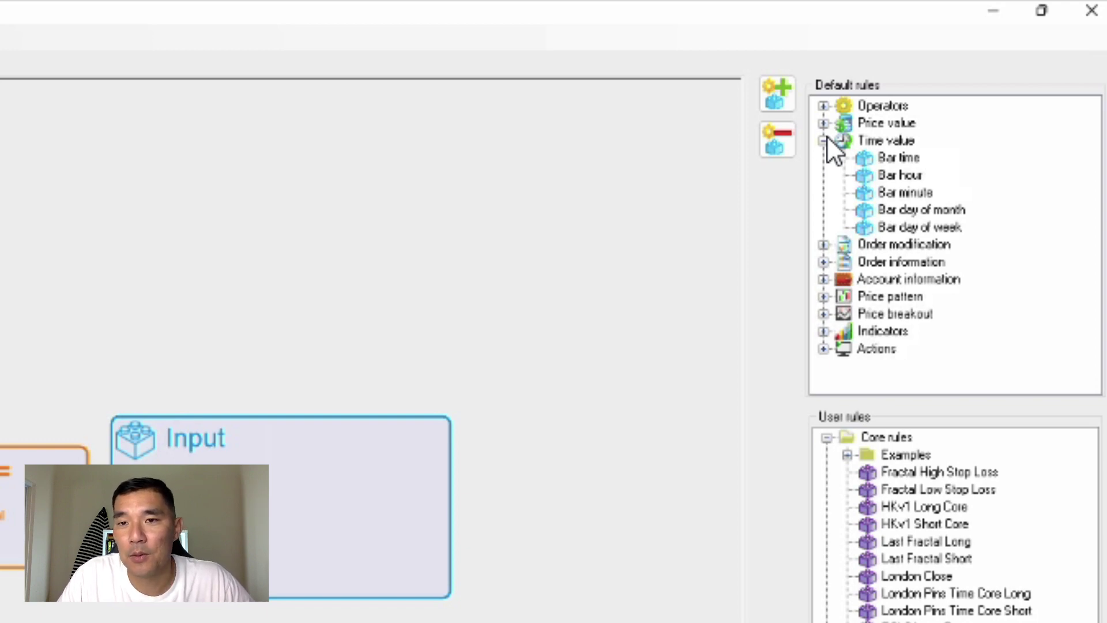
click(824, 141)
Browse the default rule blocks for Order modification, Order information and Account information
click(823, 158)
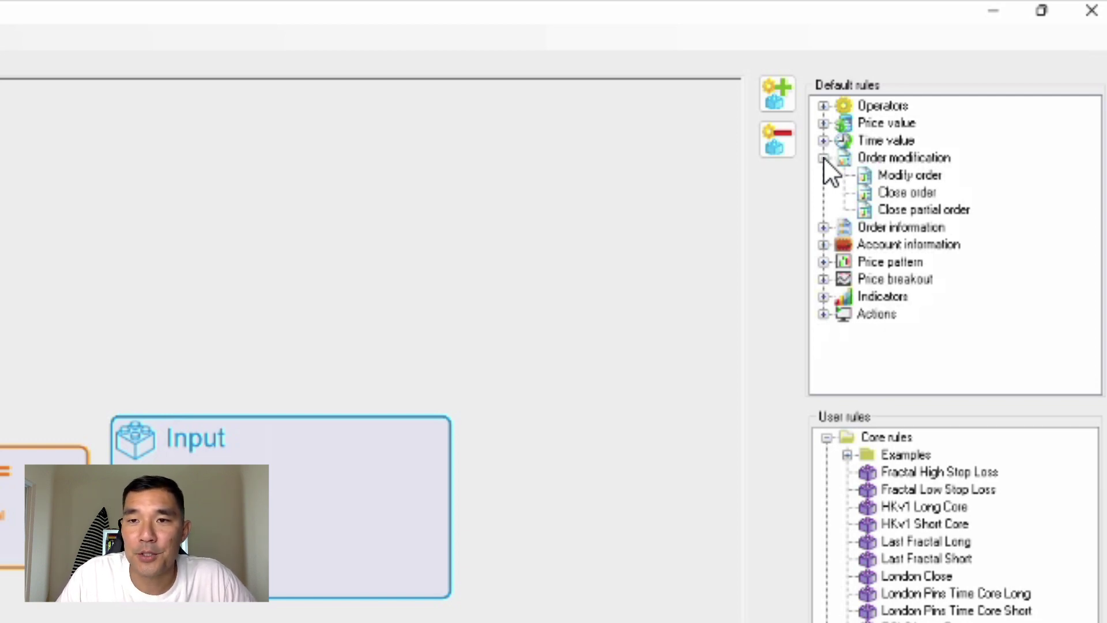
click(823, 158)
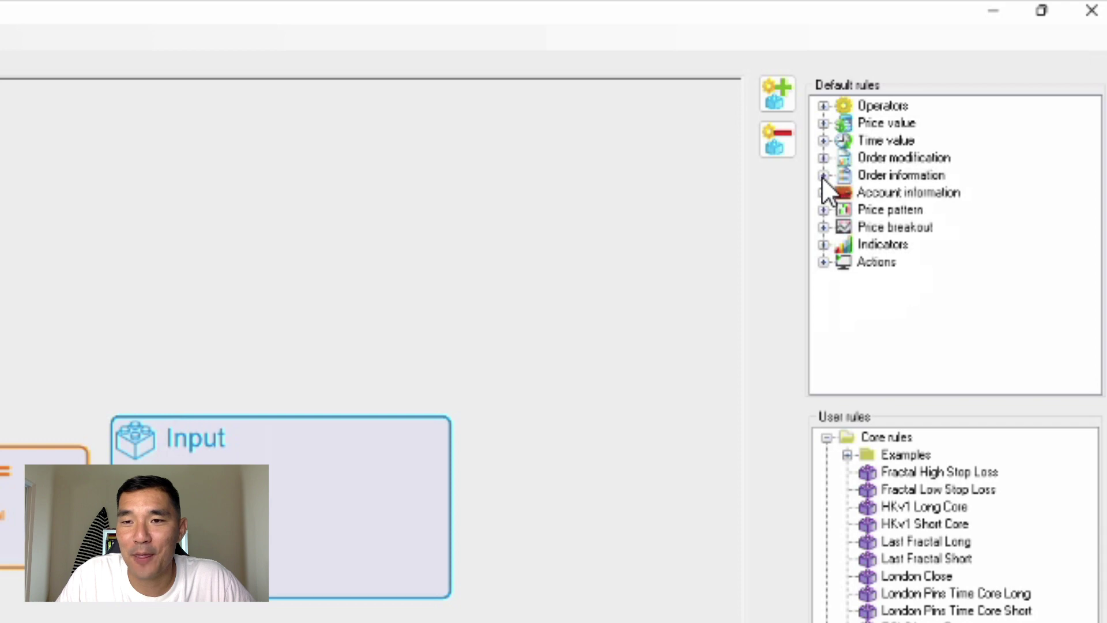
click(823, 174)
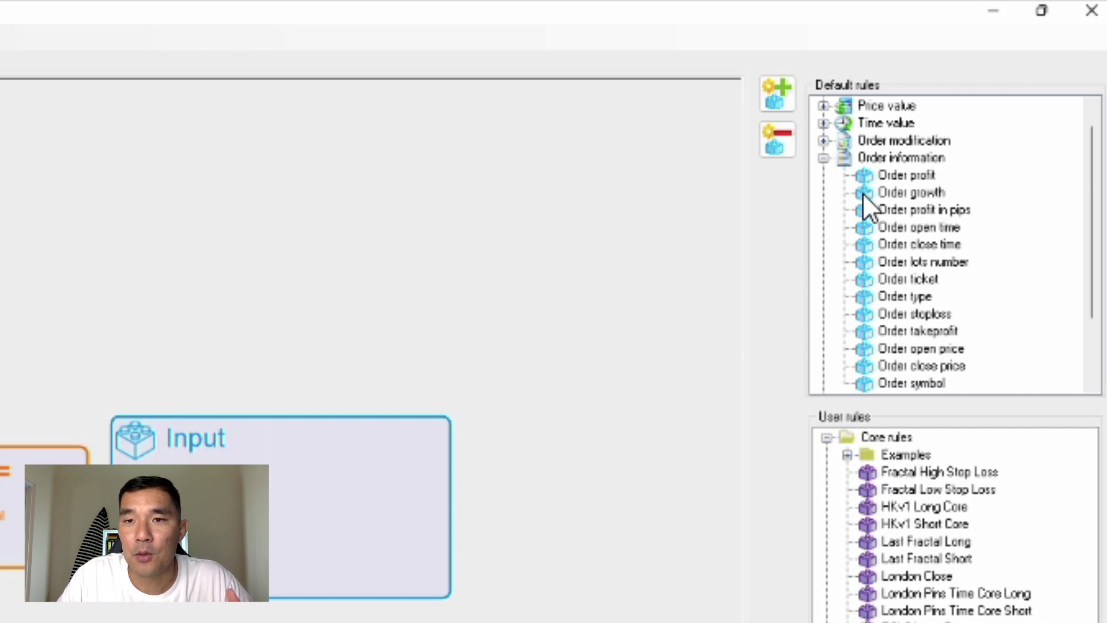
click(824, 157)
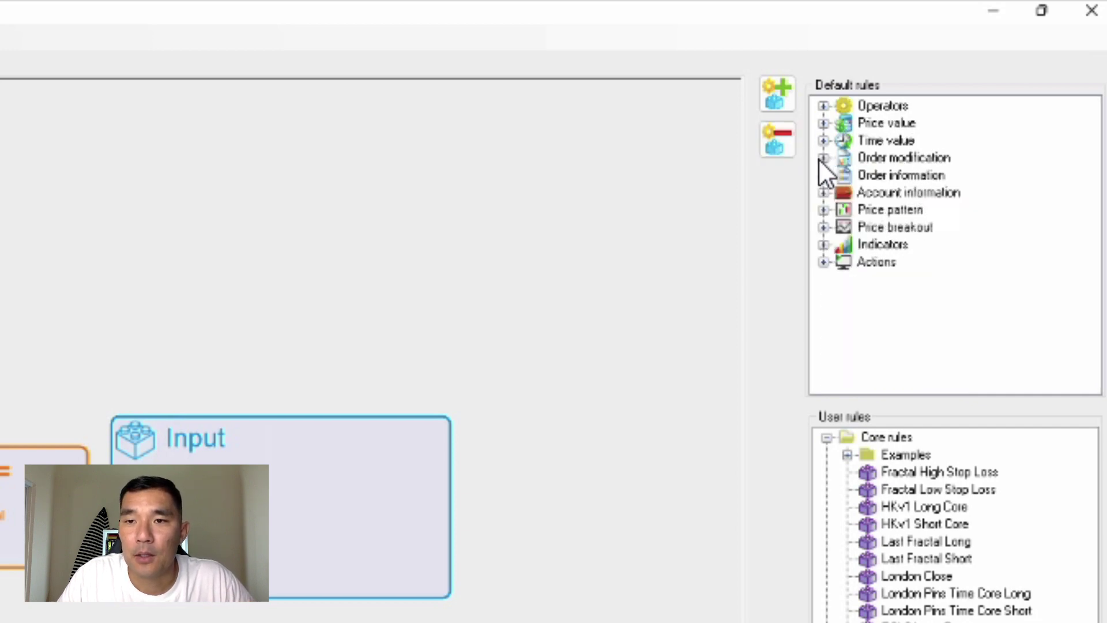
click(823, 193)
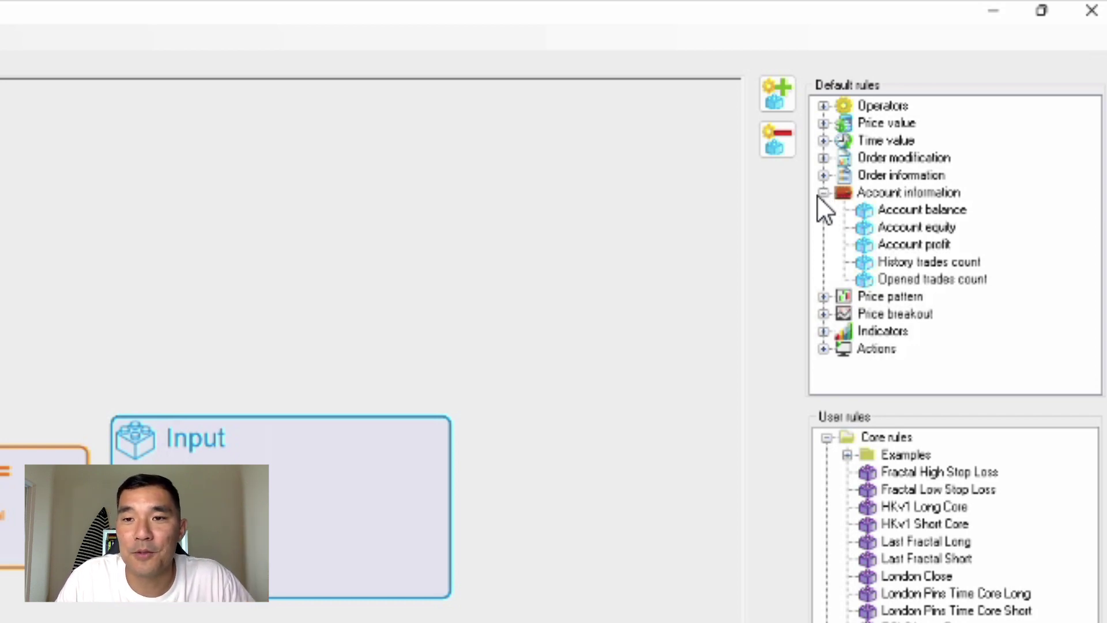
click(824, 194)
Review the Price pattern default rules, including Engulfing bar and Engulfing body bar
click(828, 208)
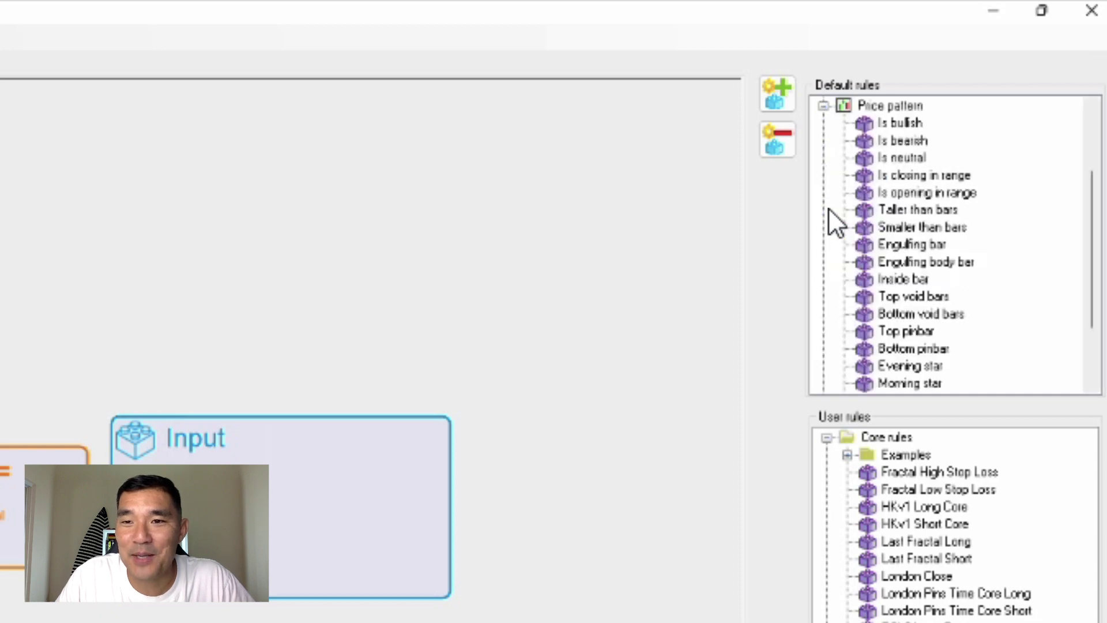
scroll(982, 243, down, 2)
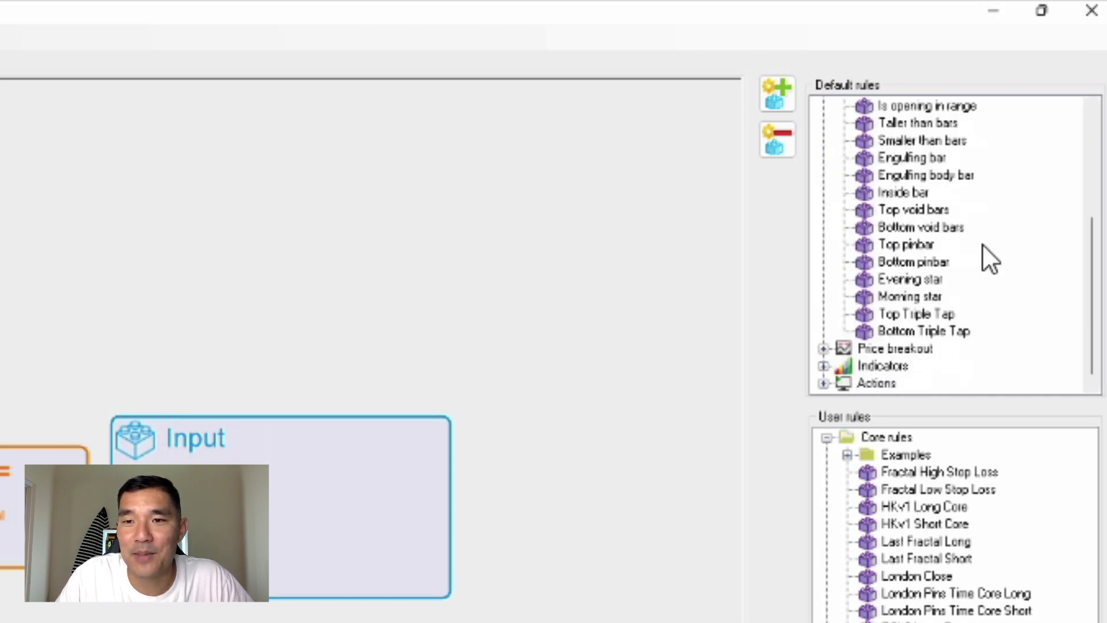
scroll(982, 243, up, 4)
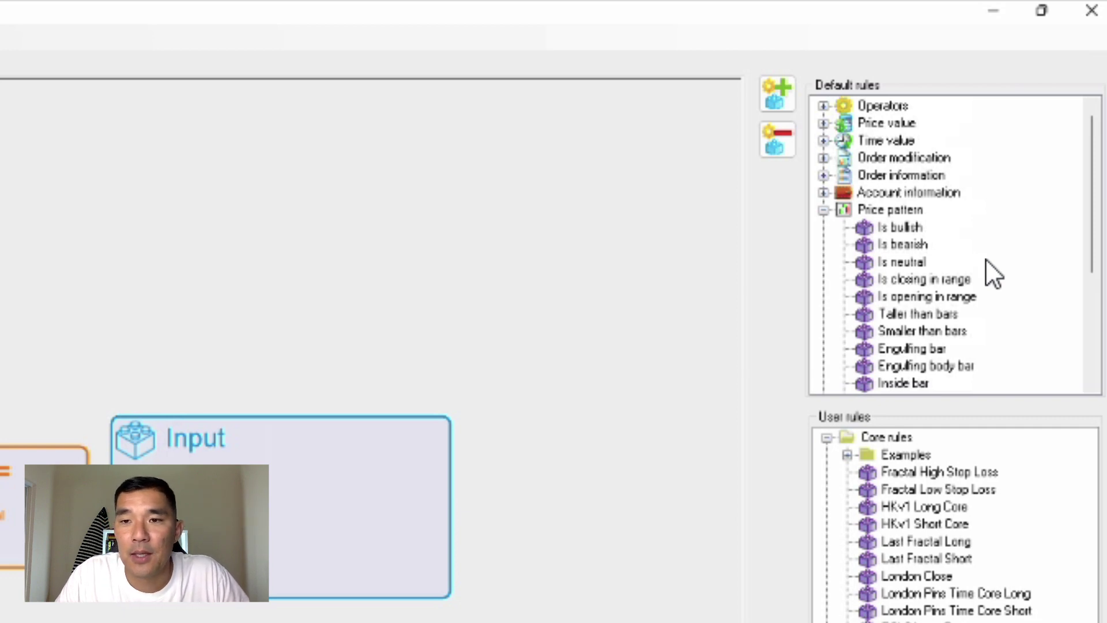
scroll(980, 260, down, 2)
click(943, 243)
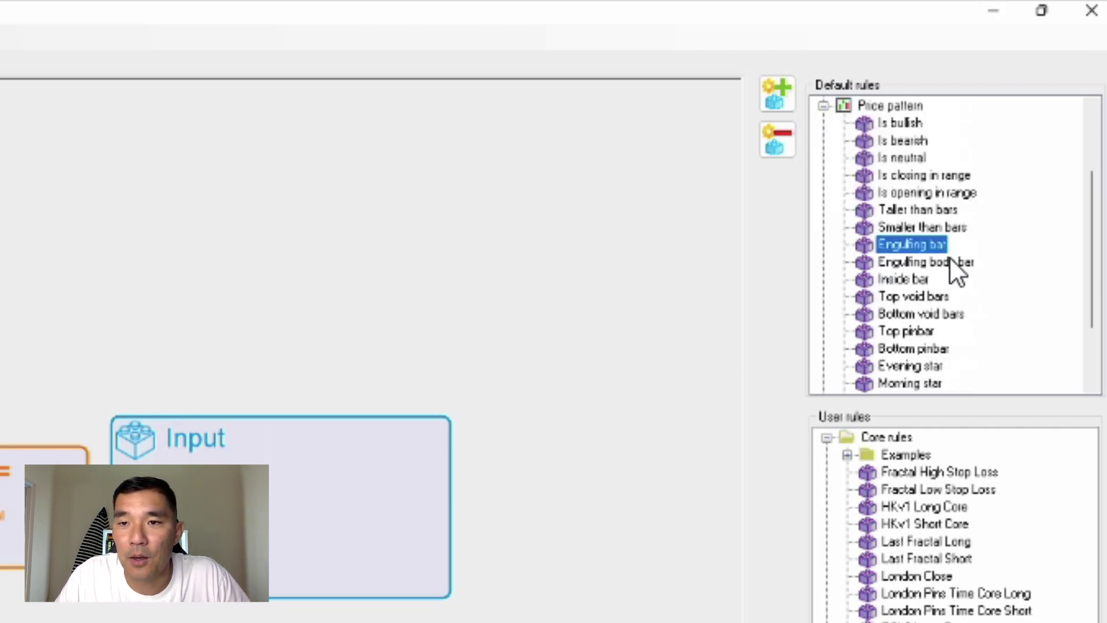
click(954, 260)
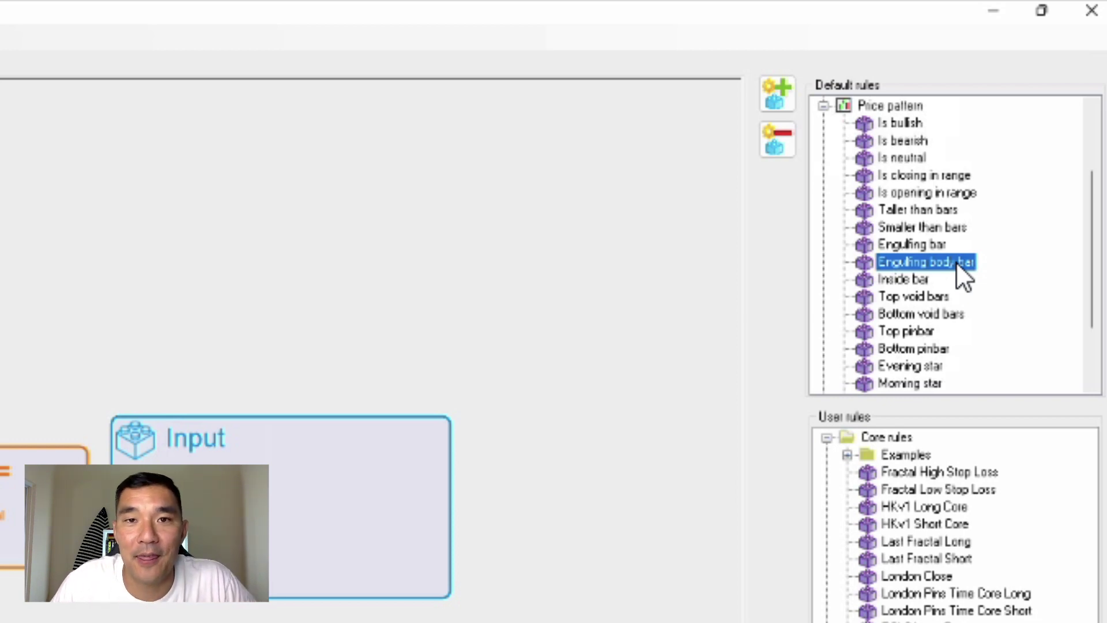
Browse the Price breakout default rules and the list of available Indicators
click(823, 106)
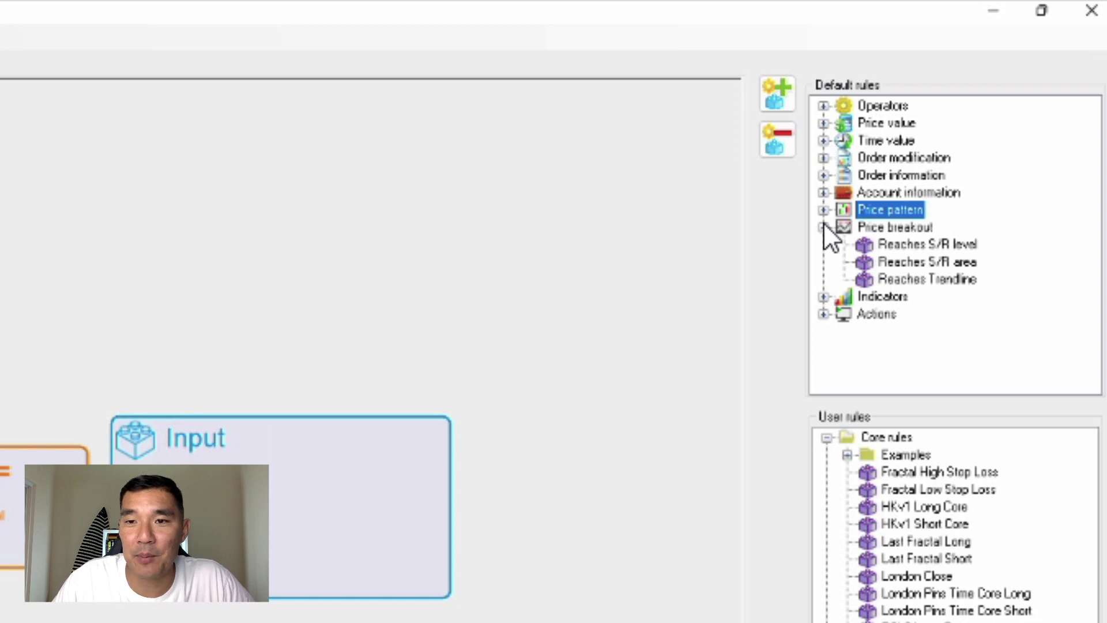
click(824, 226)
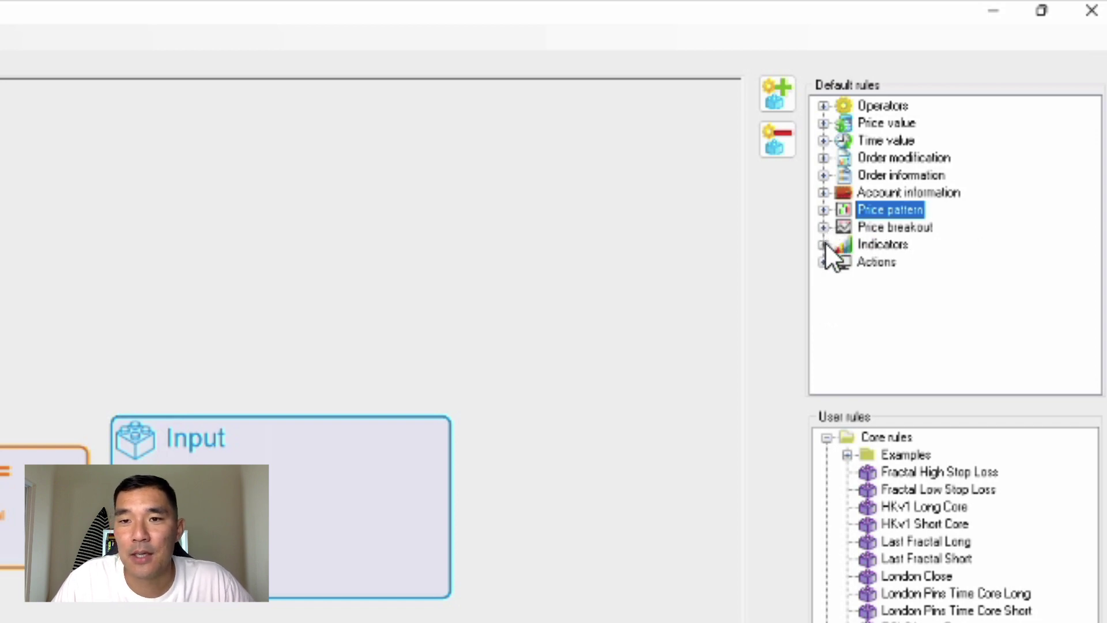
click(825, 244)
scroll(974, 231, down, 2)
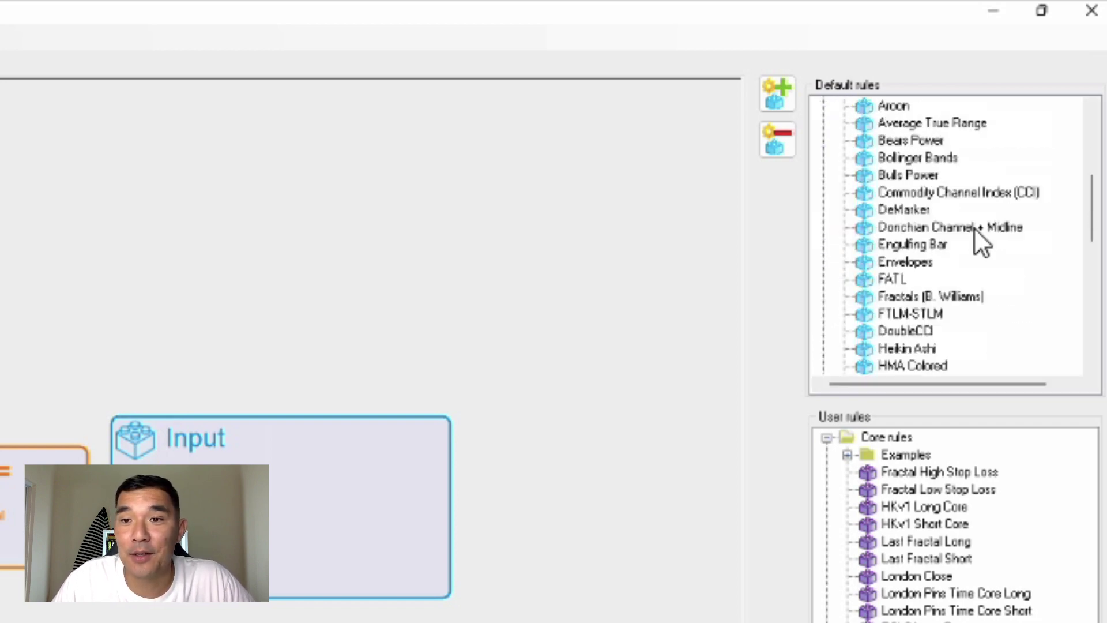
scroll(974, 231, up, 4)
click(824, 210)
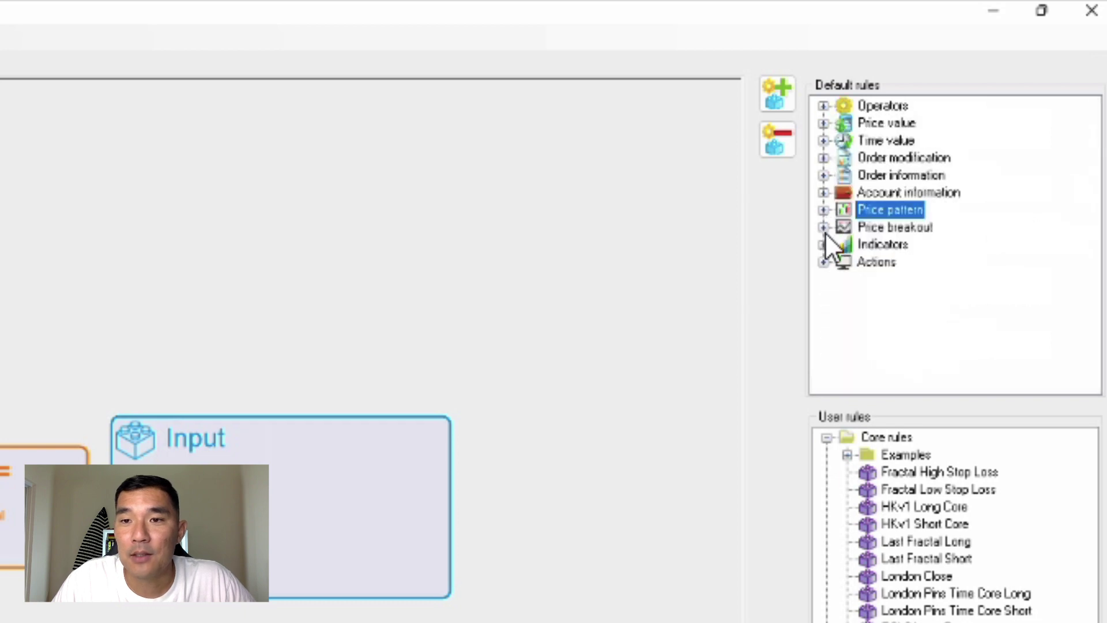
Review the Pause backtest, Print message and Show message blocks among the default Actions
click(823, 263)
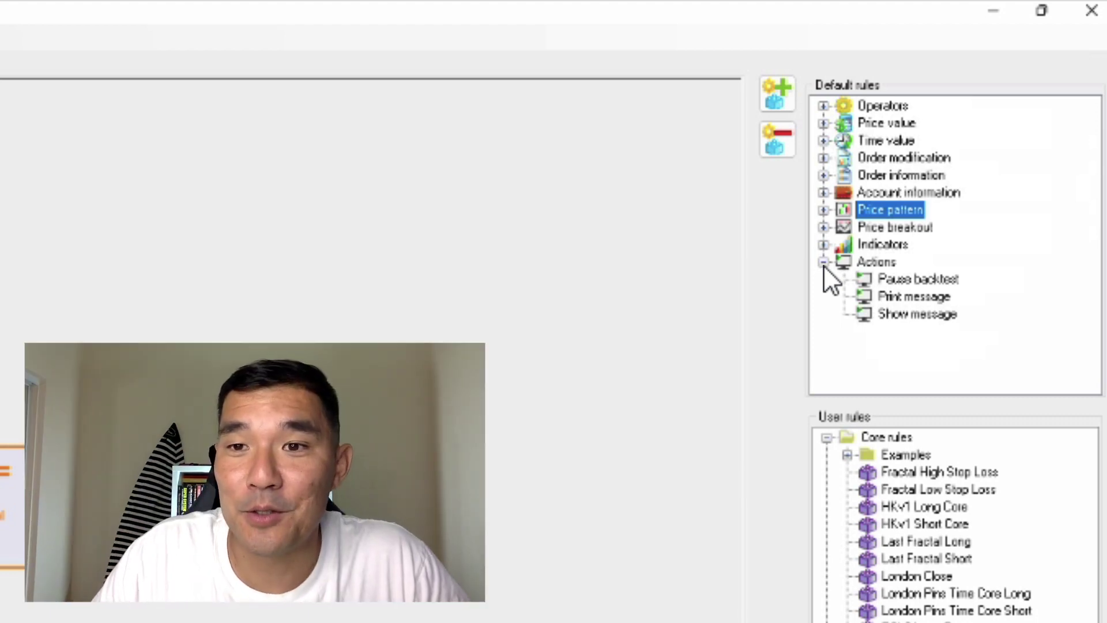
click(945, 279)
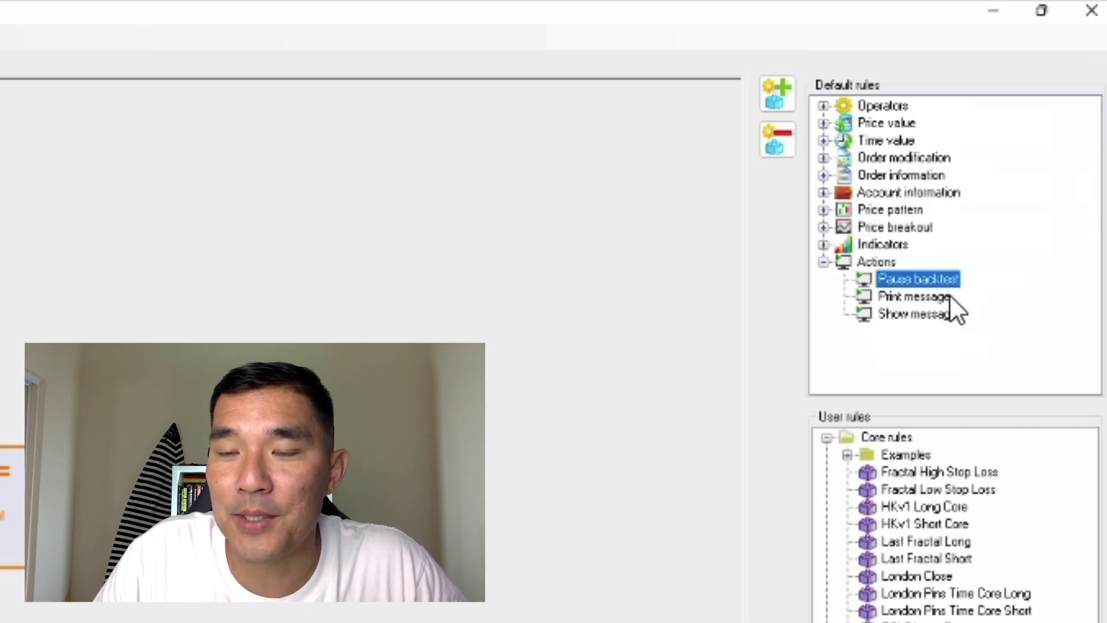
click(949, 294)
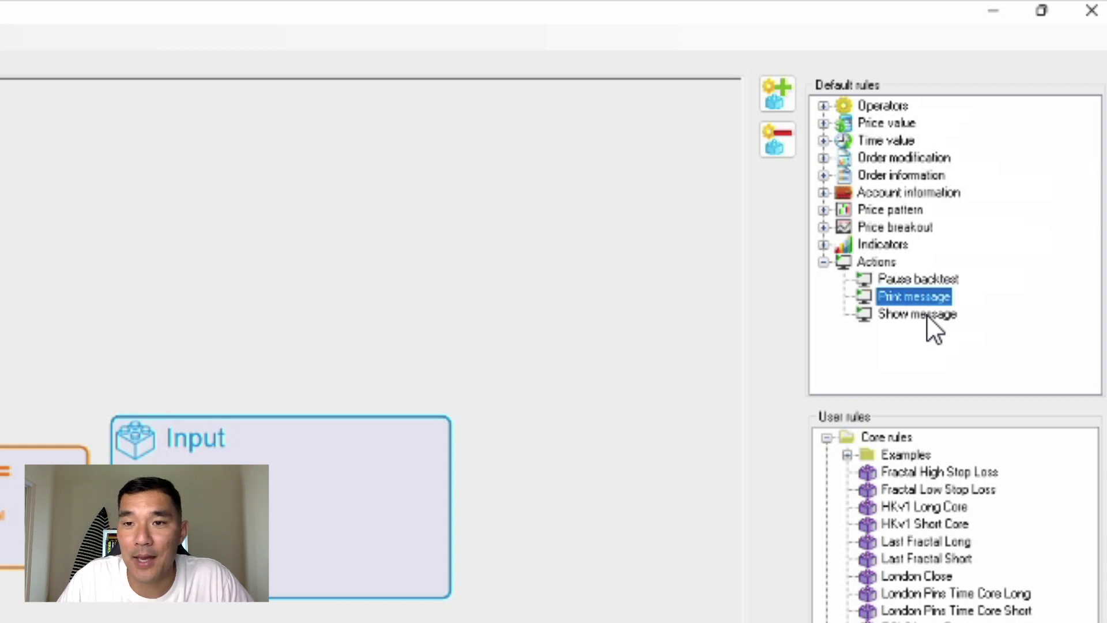
click(925, 314)
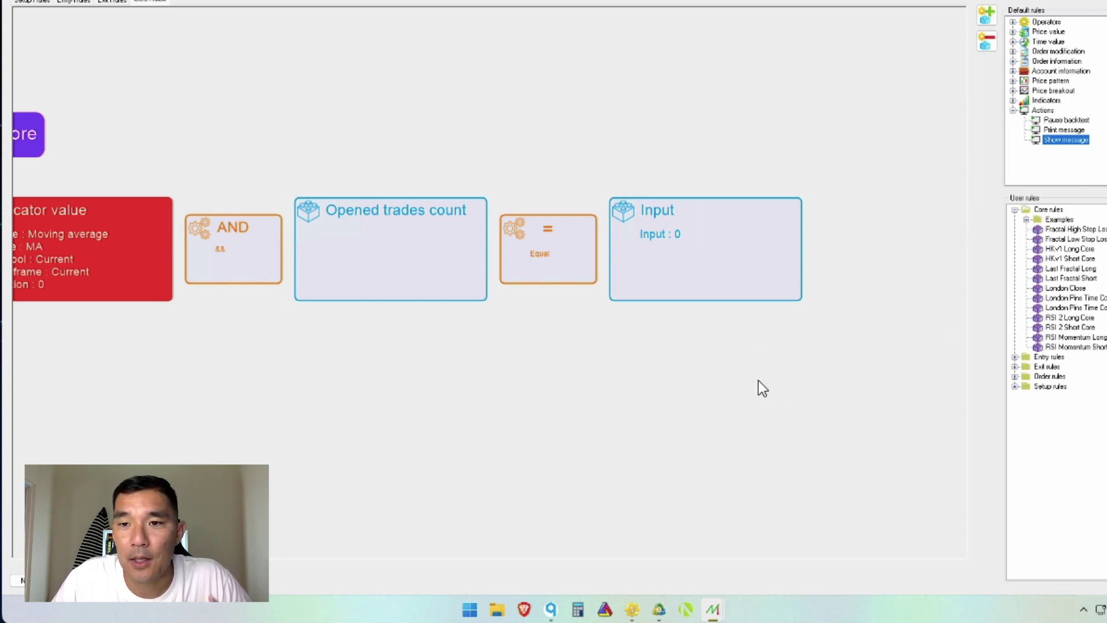
Load the RSI 2 Long rule from the user entry rules
click(517, 371)
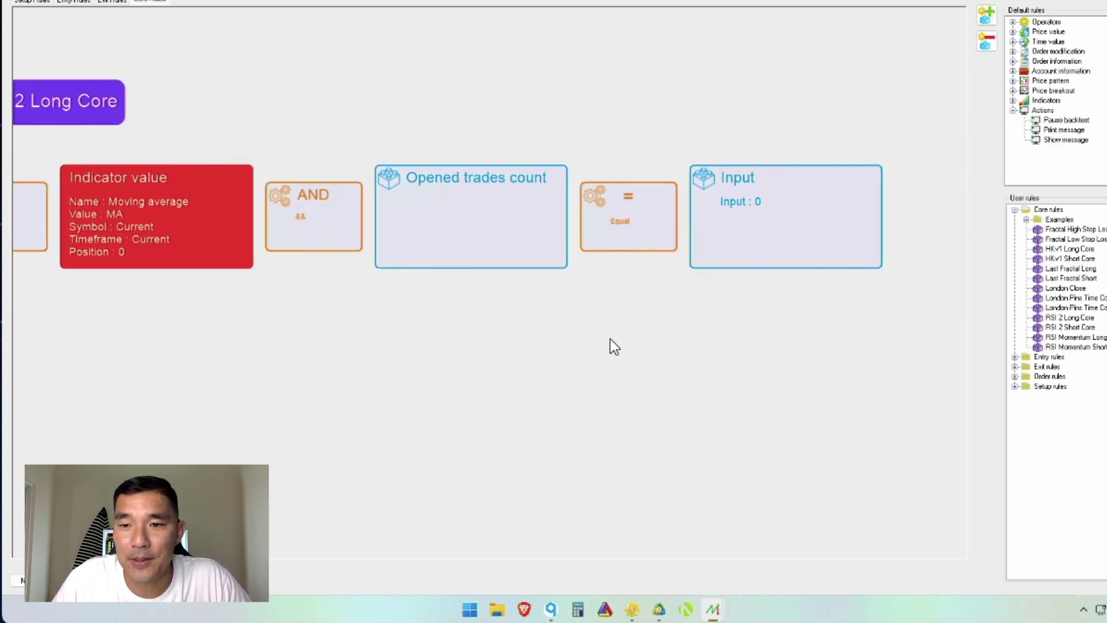
click(1015, 209)
click(1015, 219)
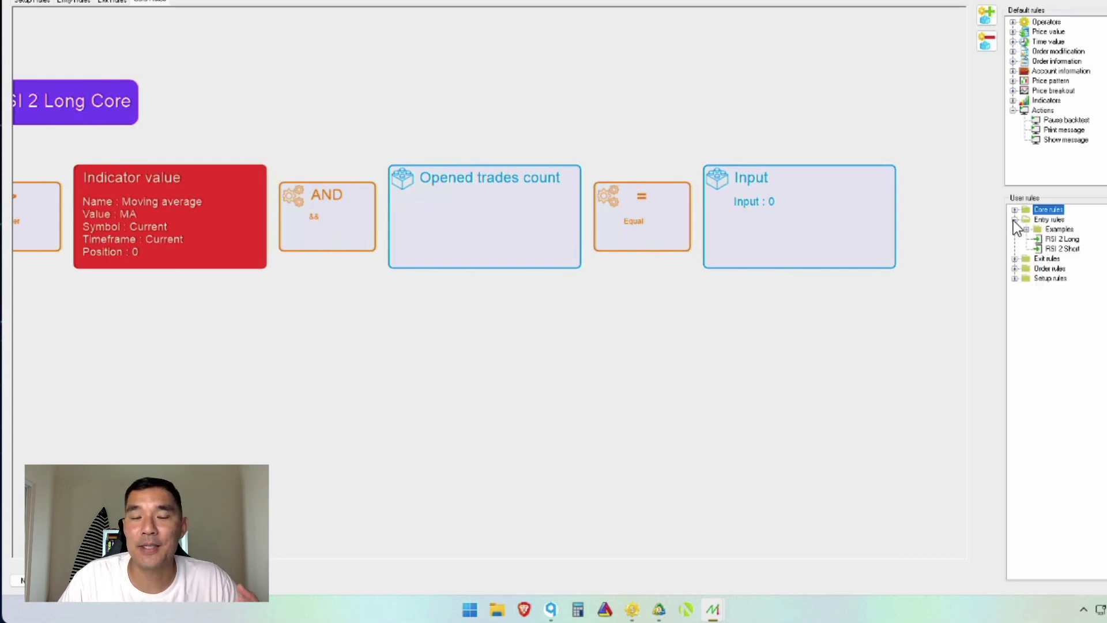
click(1074, 239)
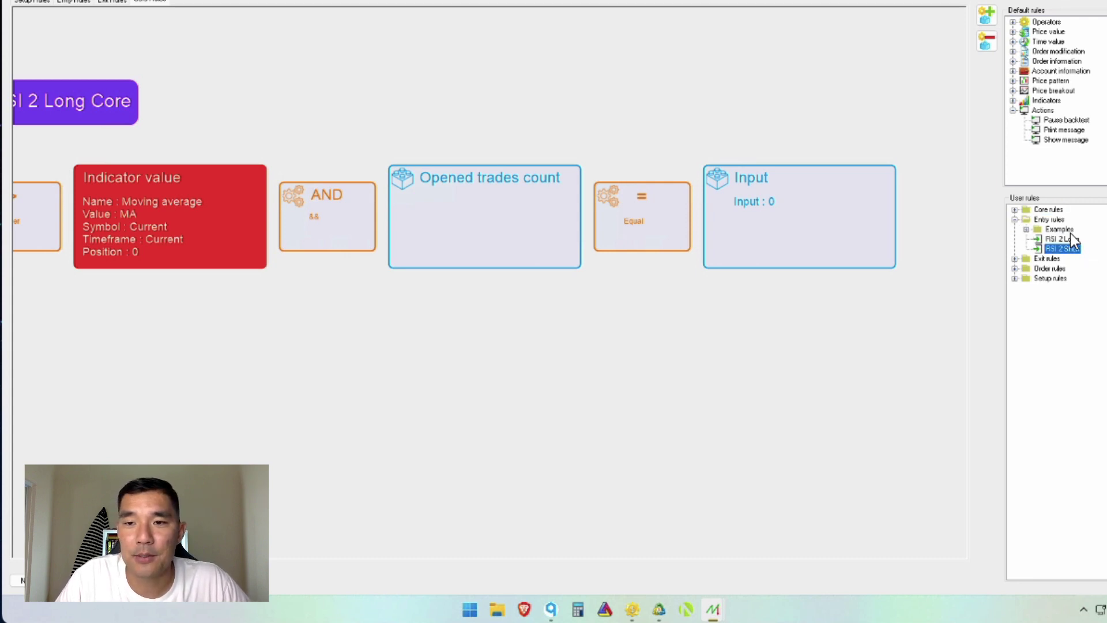
click(1073, 241)
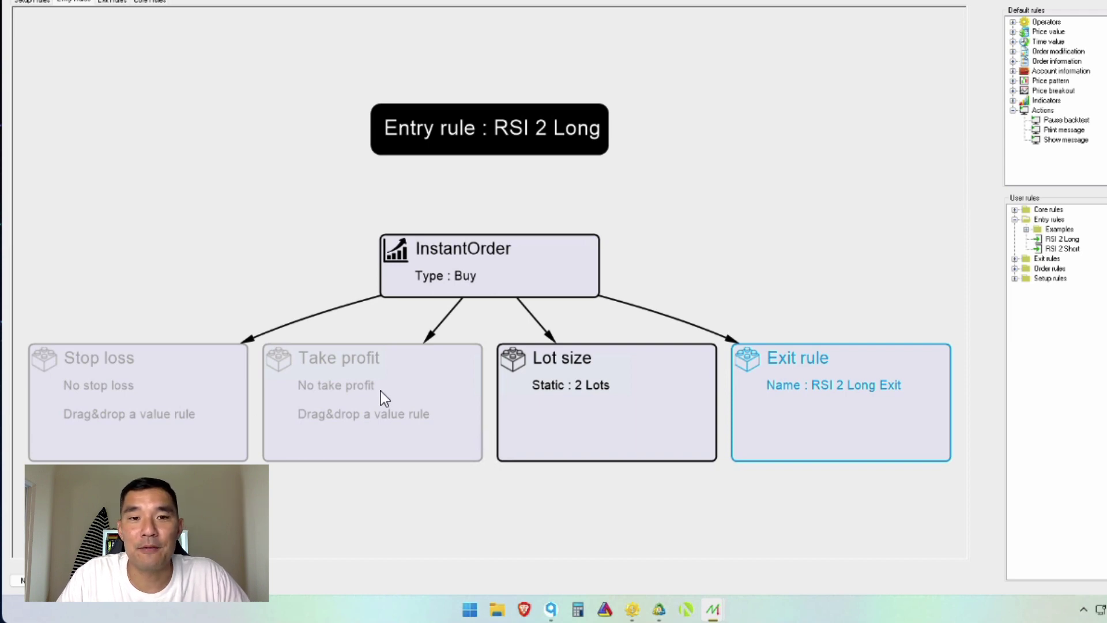
Inspect the order type options of the RSI 2 Long entry rule's InstantOrder block and leave the order type unchanged
click(646, 262)
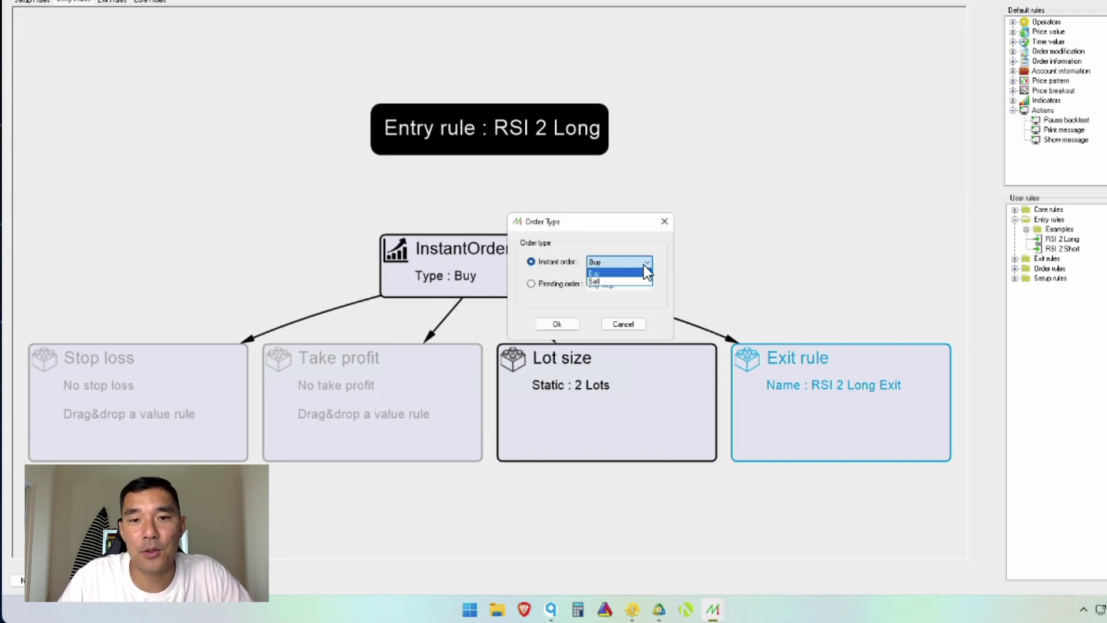
click(631, 246)
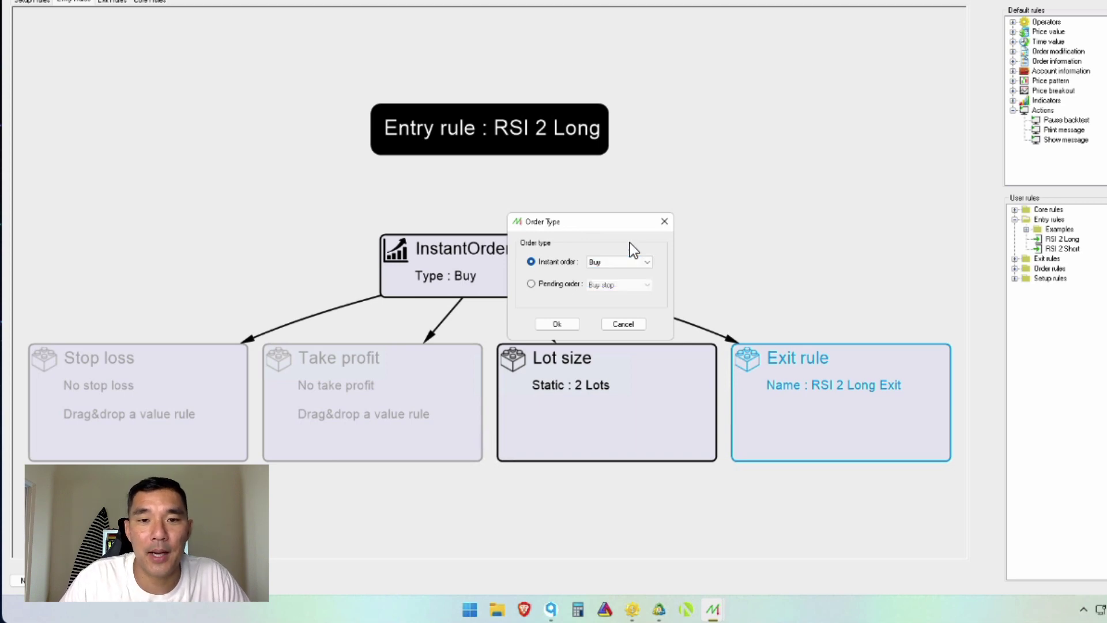
click(621, 324)
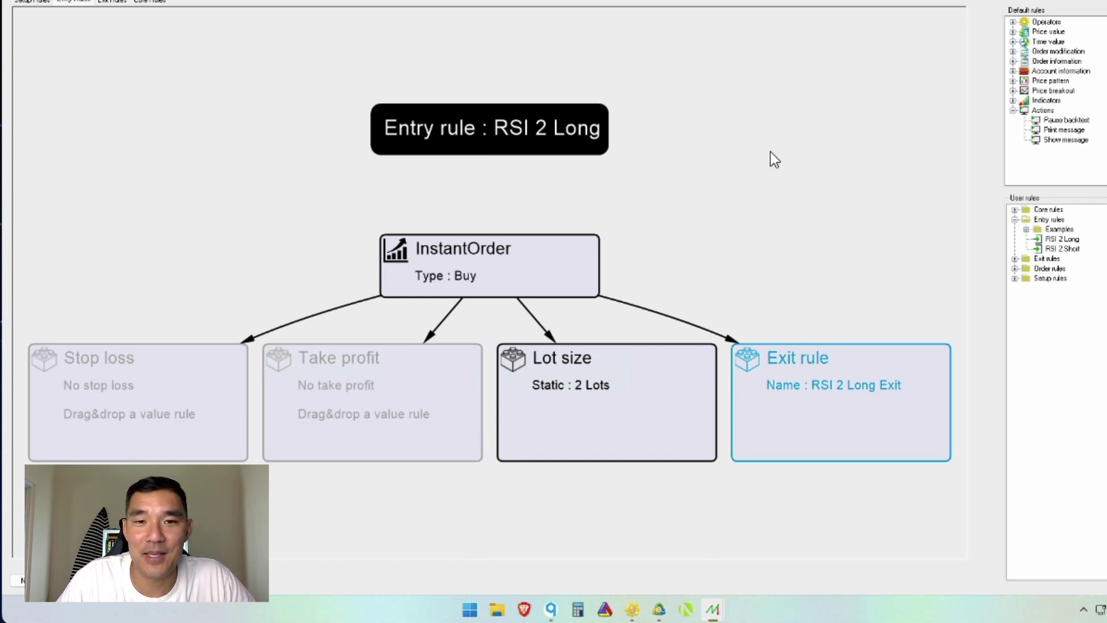
Load the RSI 2 Long Exit rule from the user exit rules and open its Moving average indicator's parameters
click(1014, 259)
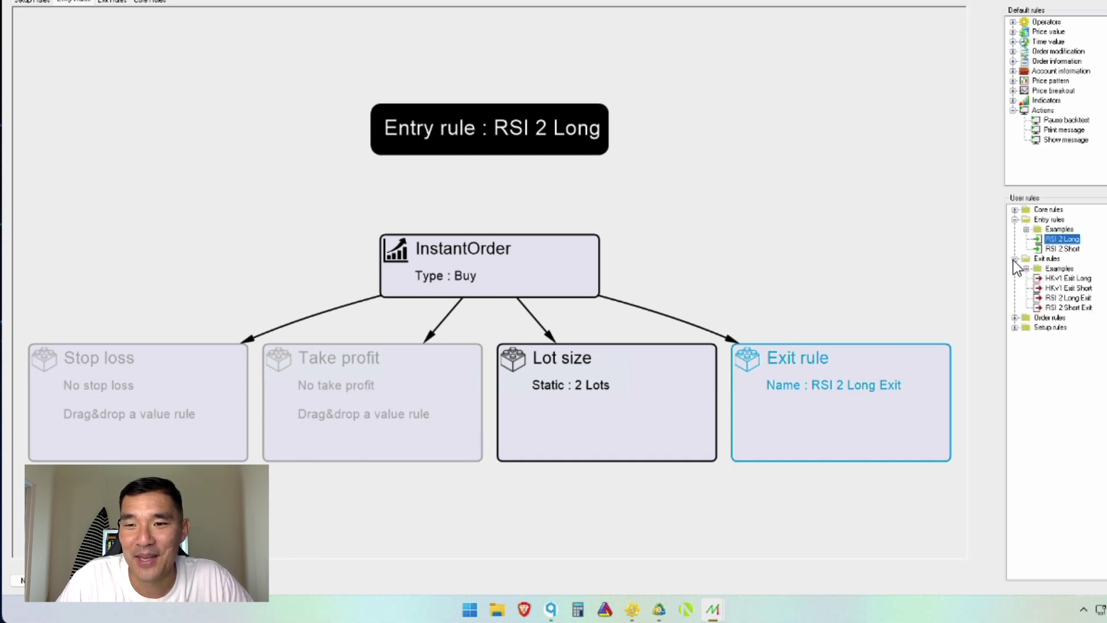
click(1080, 299)
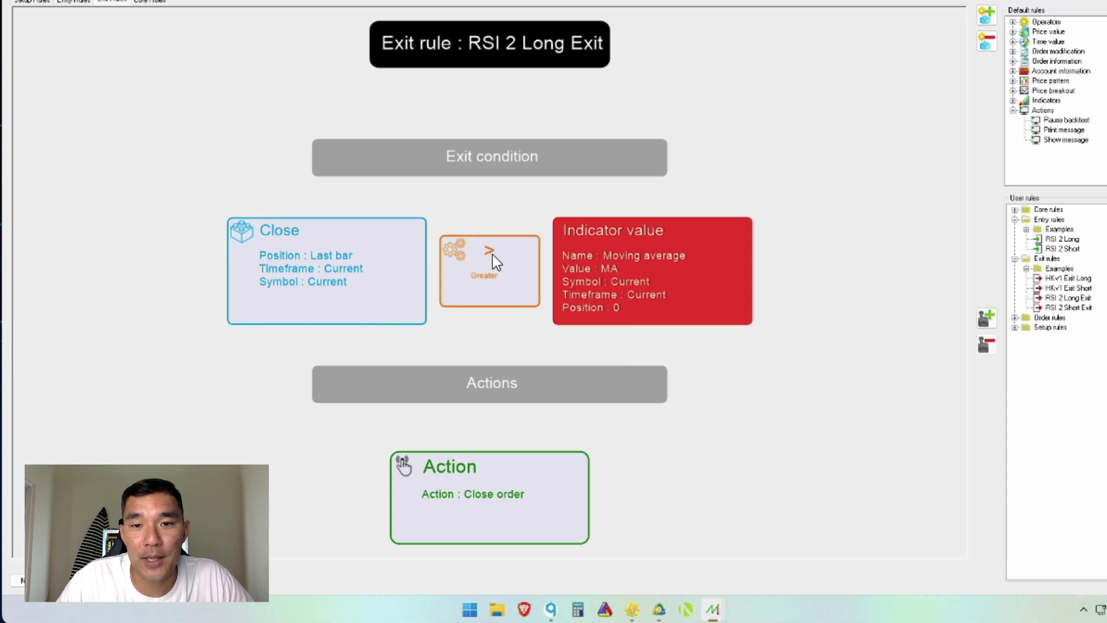
double_click(659, 256)
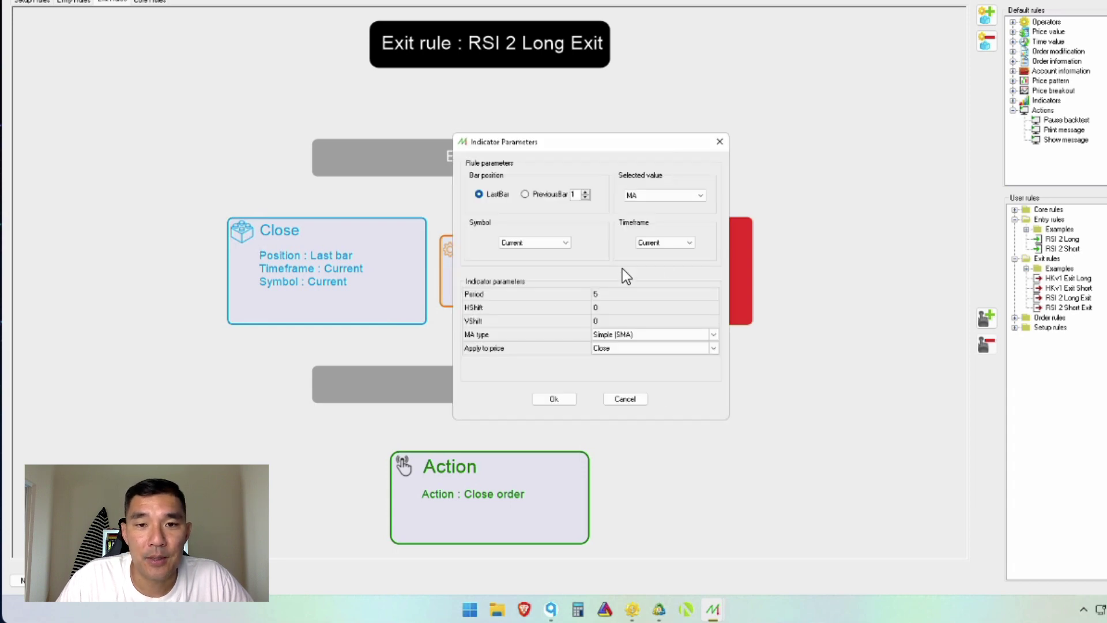
Close the Moving average parameters without changes and examine the order rules and setup rules available among the user rules
click(622, 398)
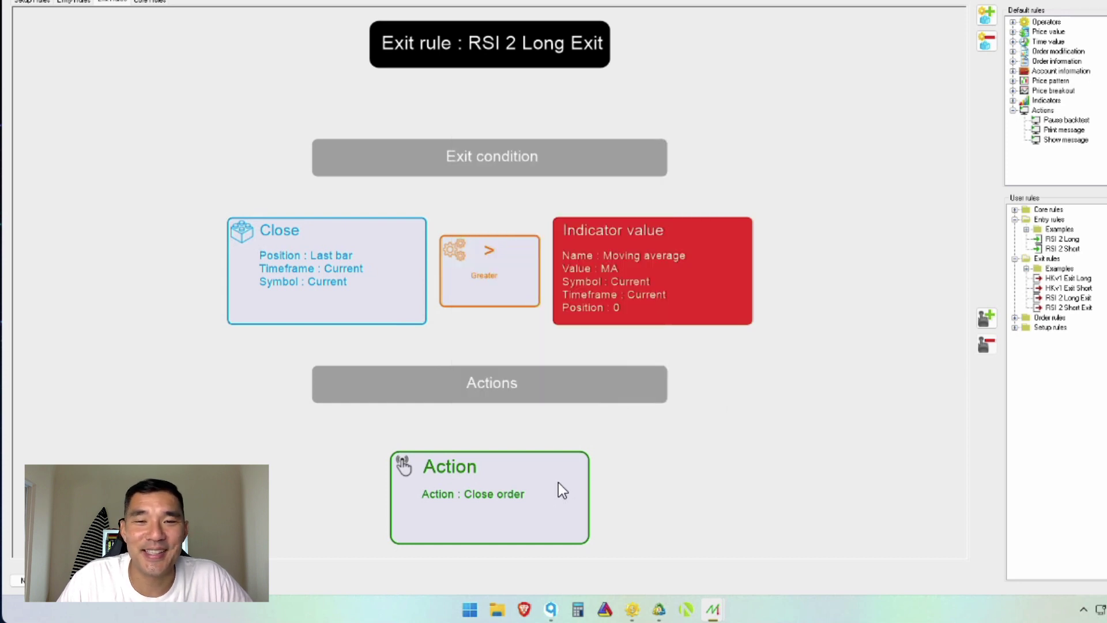
click(1015, 317)
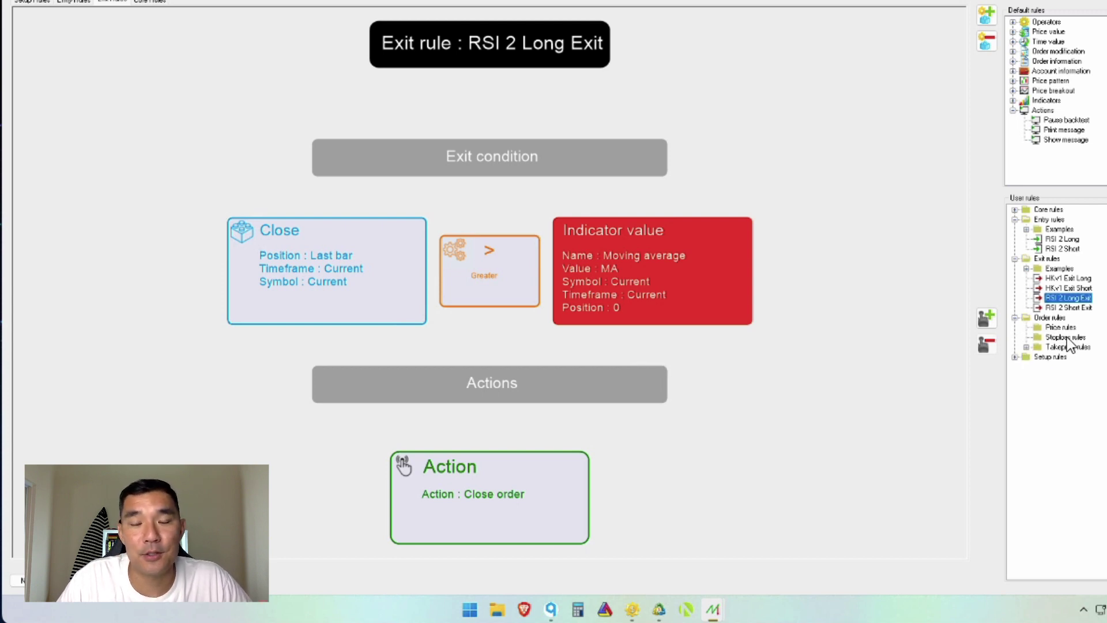
click(1015, 357)
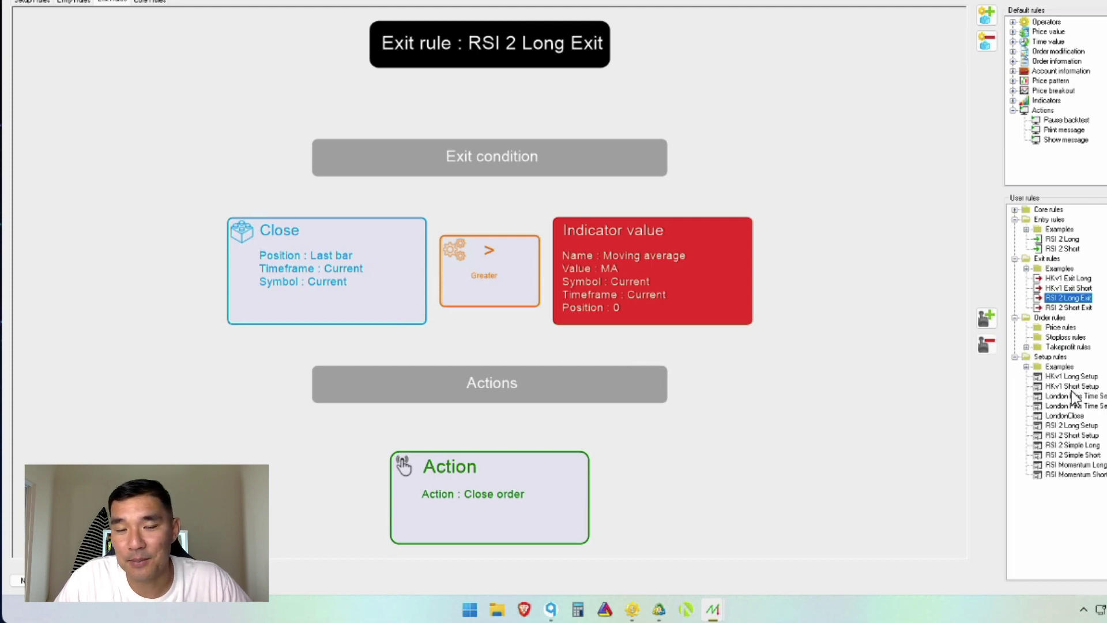
click(1094, 427)
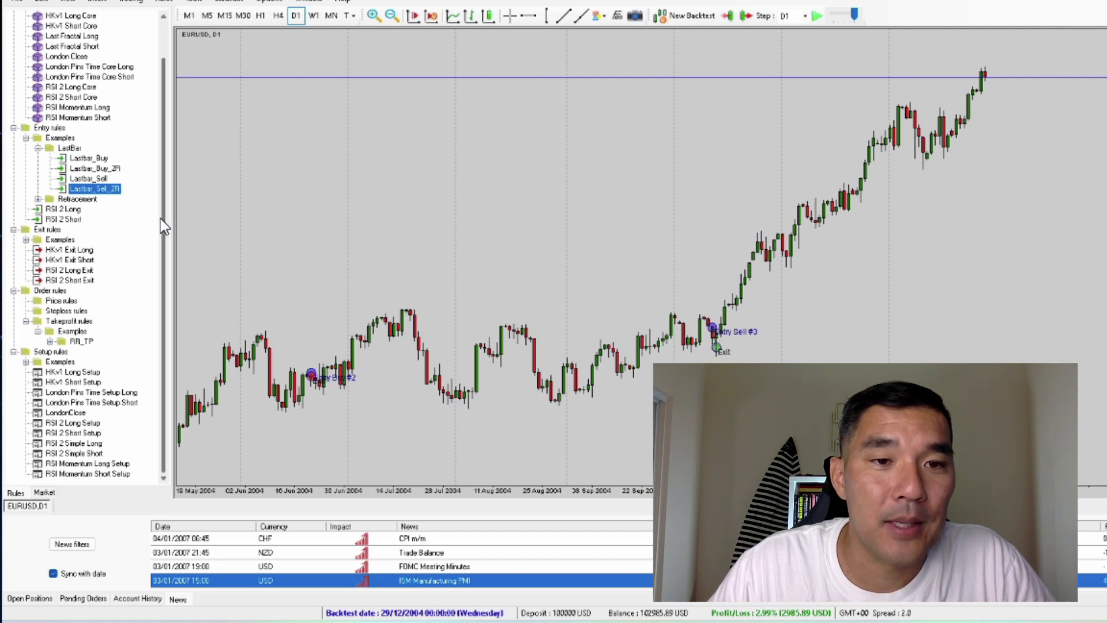
Apply the RSI 2 Long Setup and RSI 2 Short Setup rules to the EURUSD D1 chart, and play the backtest forward to 01/05/2005
click(78, 424)
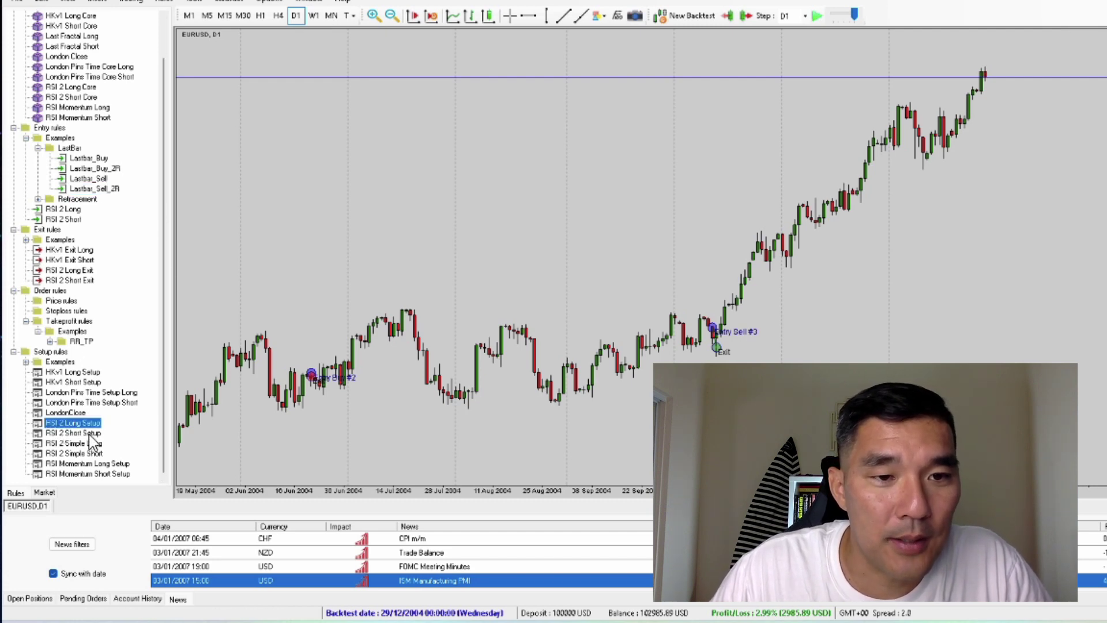
drag(93, 443, 326, 280)
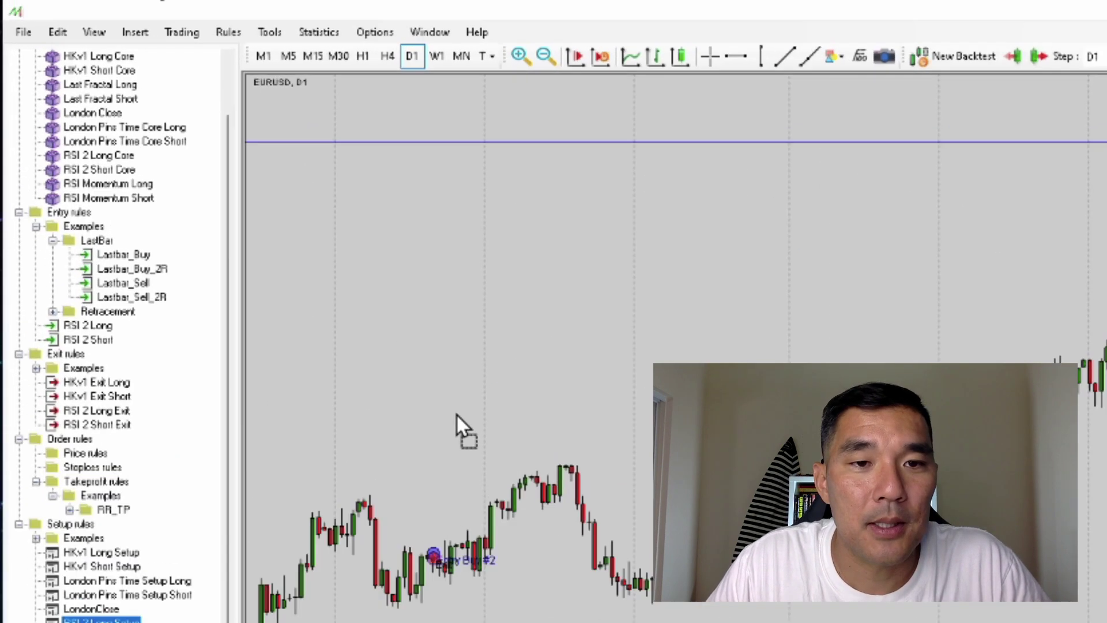
drag(456, 415, 456, 415)
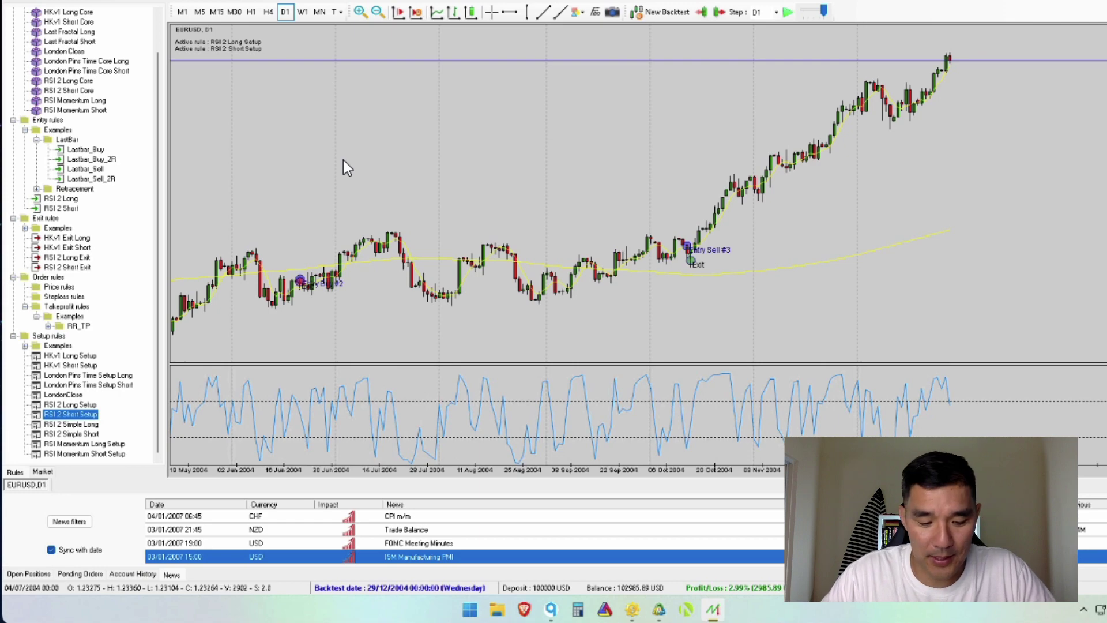
key(space)
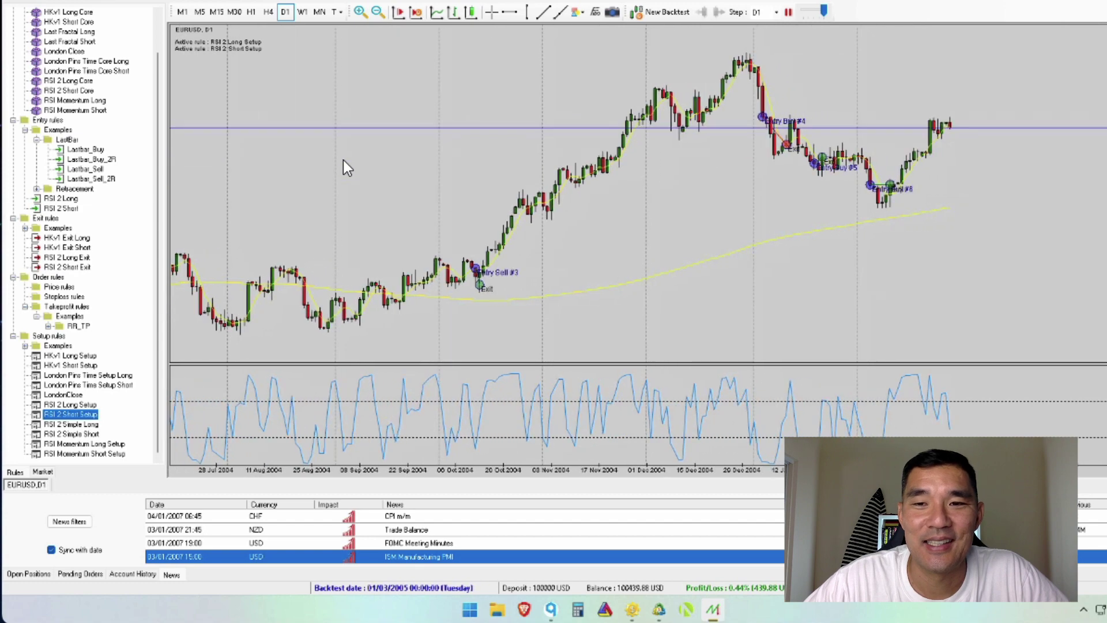
key(space)
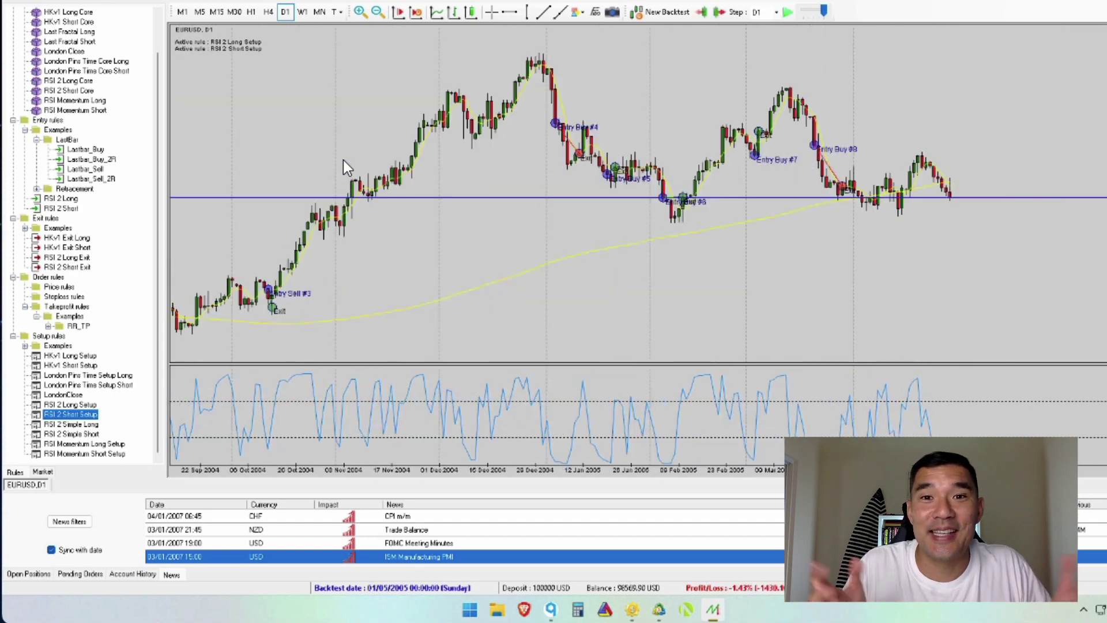